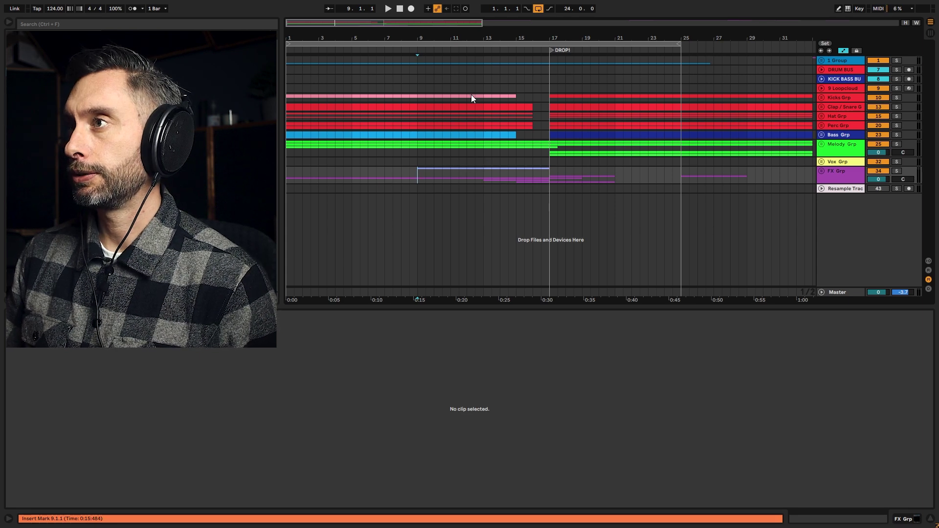
Step: Play the build-up from bar 9 and fill the one-bar LEVEL 1 loop in FX Grp with sixteen consecutive 1/16 C3 notes
{"action": "key", "text": "space"}
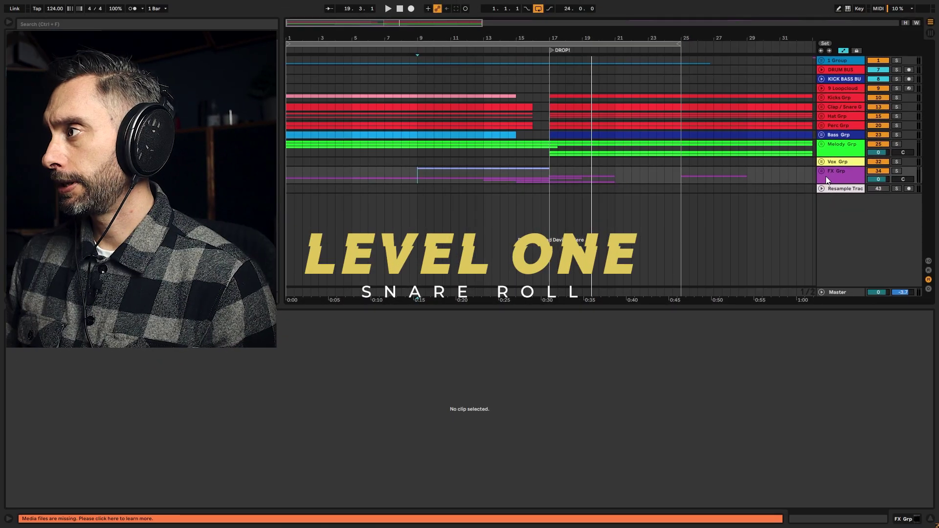
{"action": "left_click", "coordinate": [821, 172]}
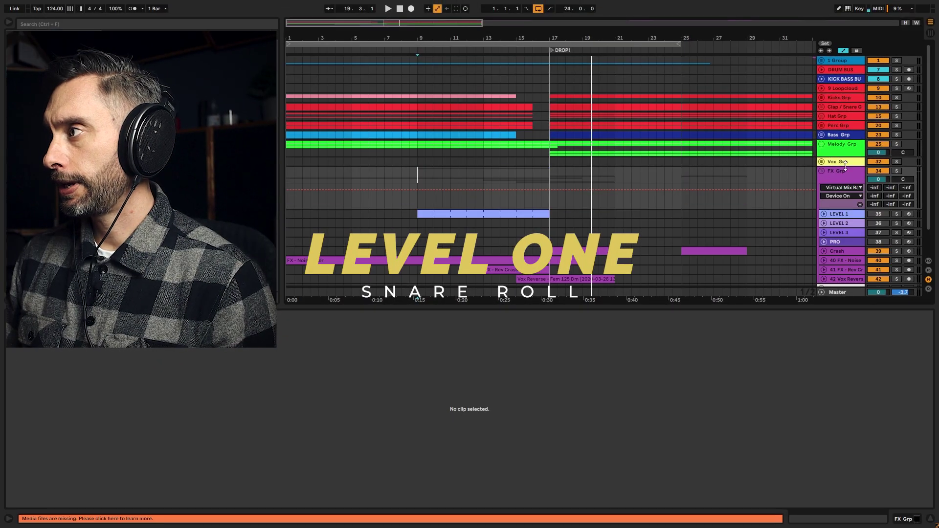
{"action": "left_click", "coordinate": [511, 212]}
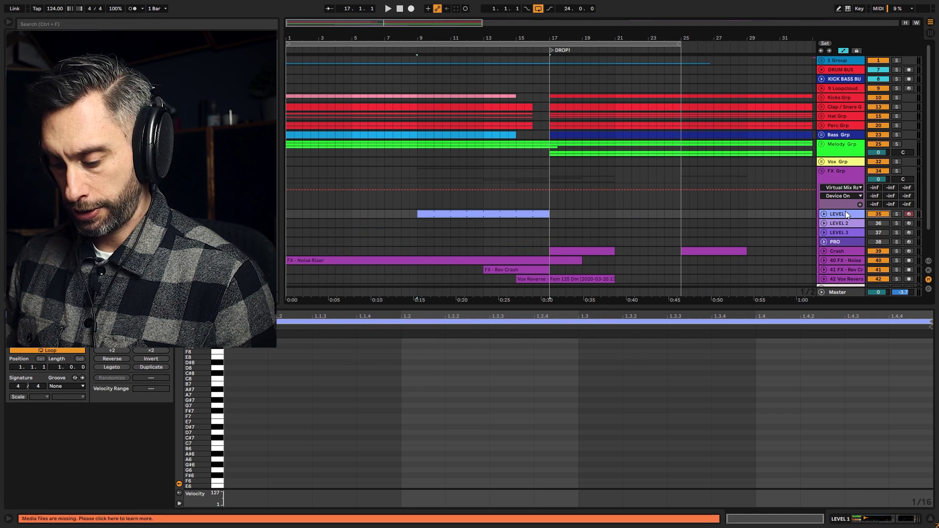
{"action": "key", "text": "shift+Tab"}
{"action": "key", "text": "shift+Tab"}
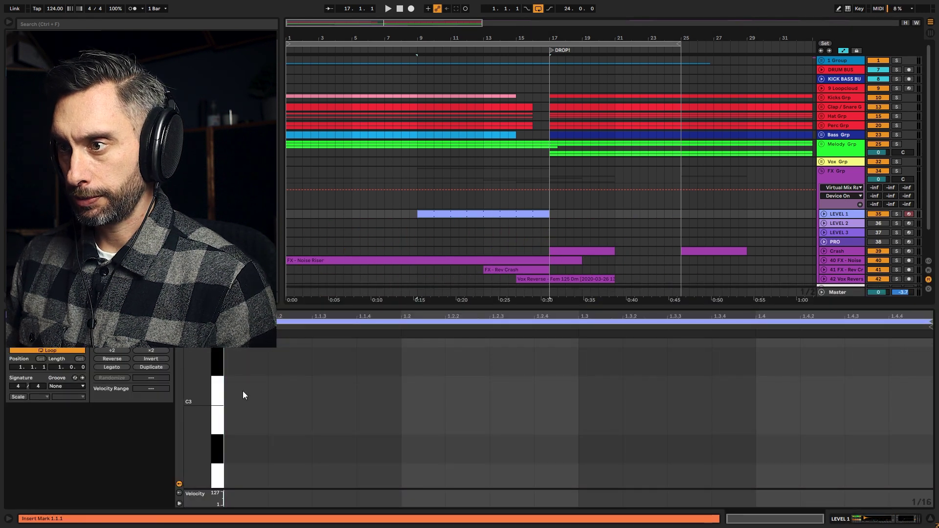
{"action": "key", "text": "b"}
{"action": "left_click_drag", "start_coordinate": [241, 381], "coordinate": [890, 390]}
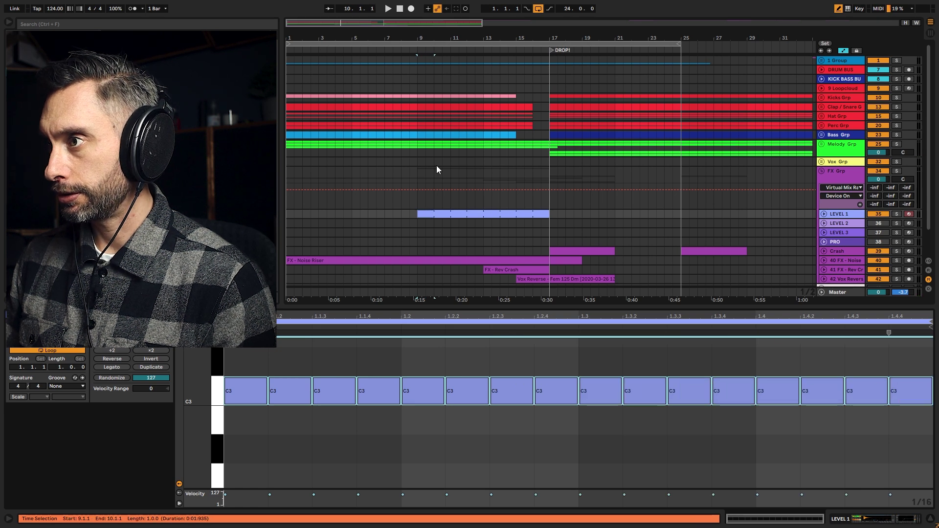
Step: Play the LEVEL 1 snare roll from bar 13 and set that track's volume to -12 dB
{"action": "left_click", "coordinate": [453, 214]}
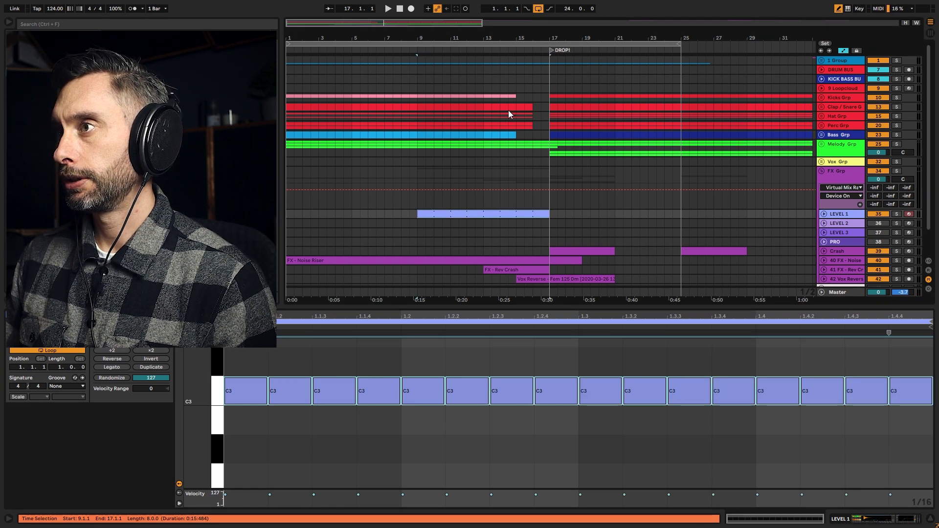
{"action": "left_click", "coordinate": [482, 202]}
{"action": "key", "text": "space"}
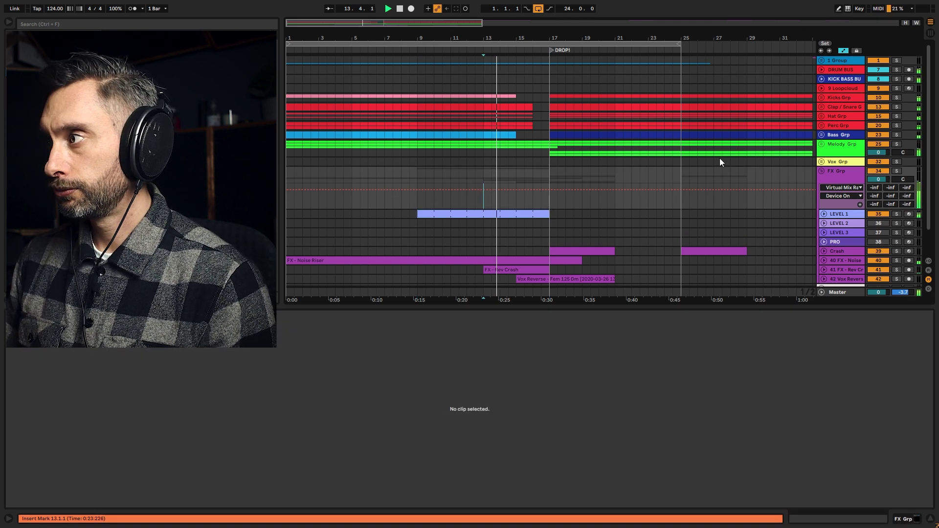
{"action": "left_click", "coordinate": [824, 214]}
{"action": "left_click_drag", "start_coordinate": [881, 222], "coordinate": [881, 228]}
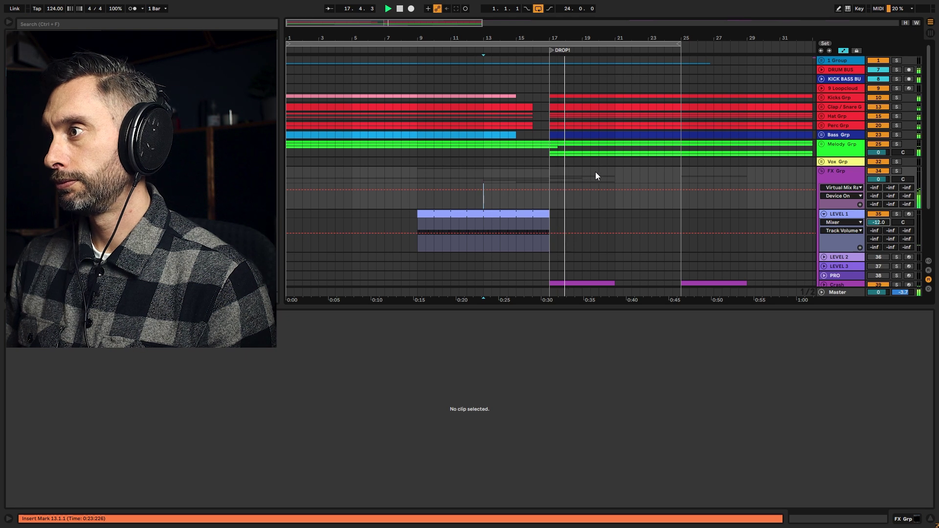
{"action": "left_click", "coordinate": [824, 213]}
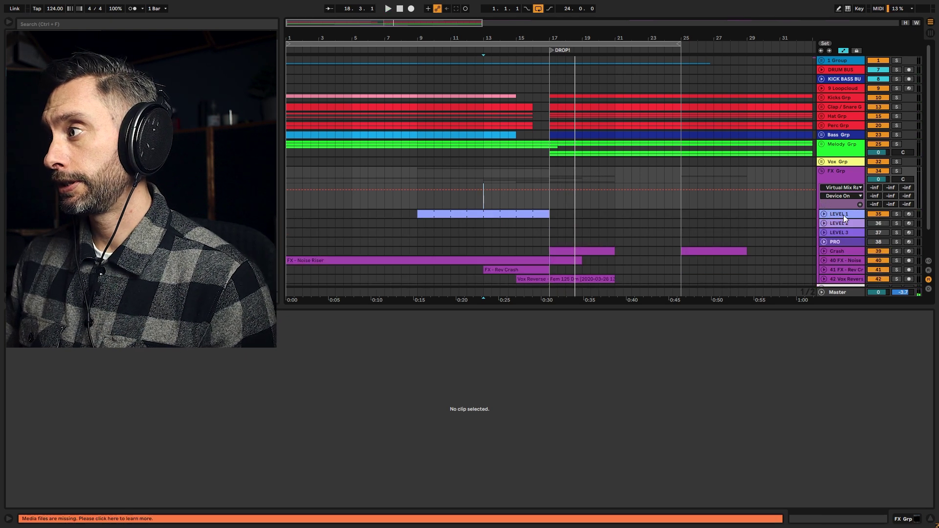
Step: Copy the LEVEL 1 snare roll clips at bars 9 to 17 onto the LEVEL 2 track
{"action": "left_click", "coordinate": [826, 216]}
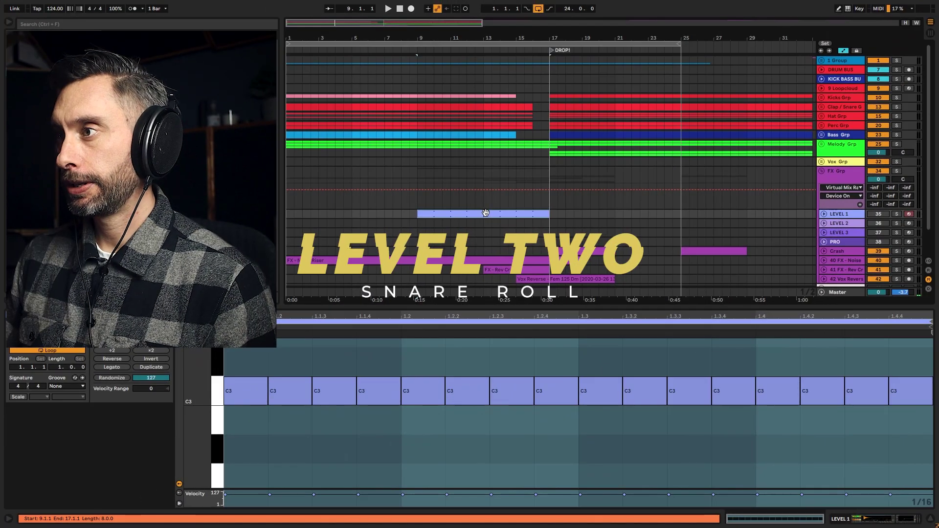
{"action": "left_click_drag", "start_coordinate": [485, 212], "coordinate": [485, 223]}
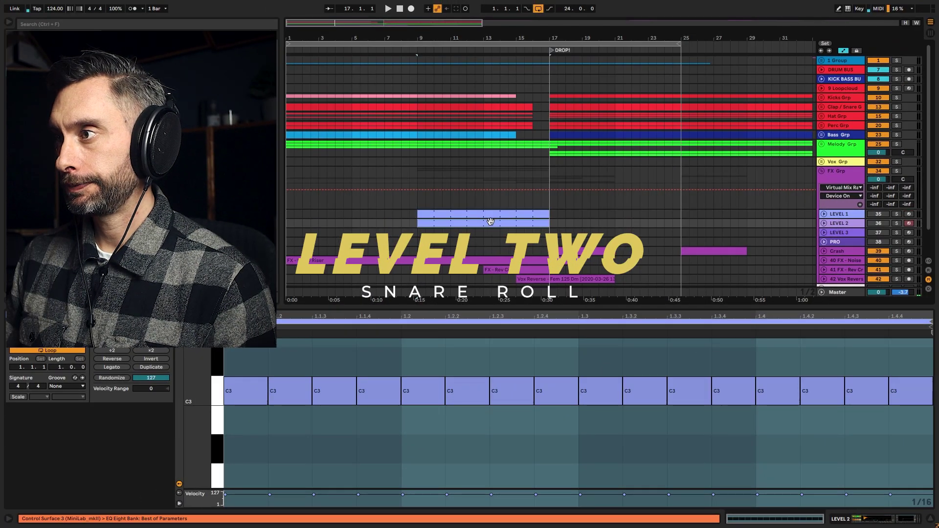
{"action": "double_click", "coordinate": [838, 214]}
{"action": "left_click", "coordinate": [841, 223]}
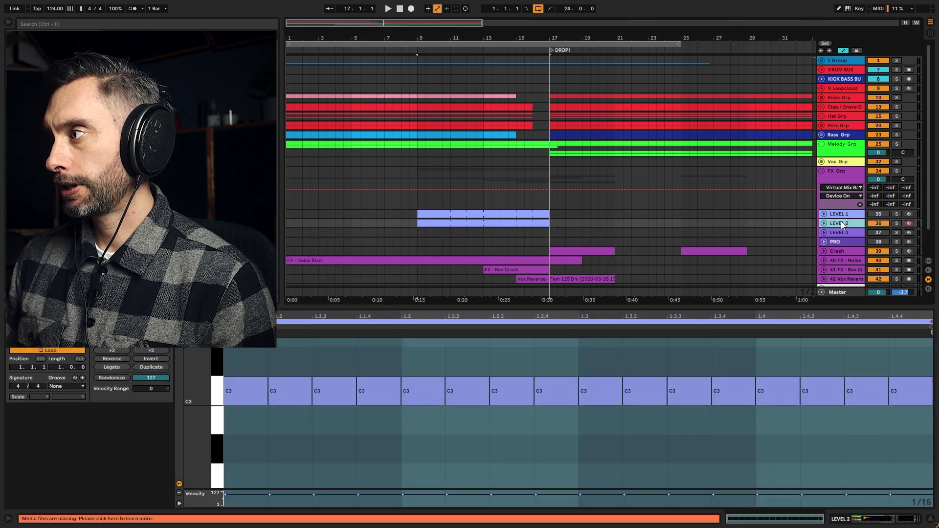
Step: Play the arrangement from bar 14 to hear the LEVEL 2 snare roll in the mix
{"action": "left_click", "coordinate": [500, 232]}
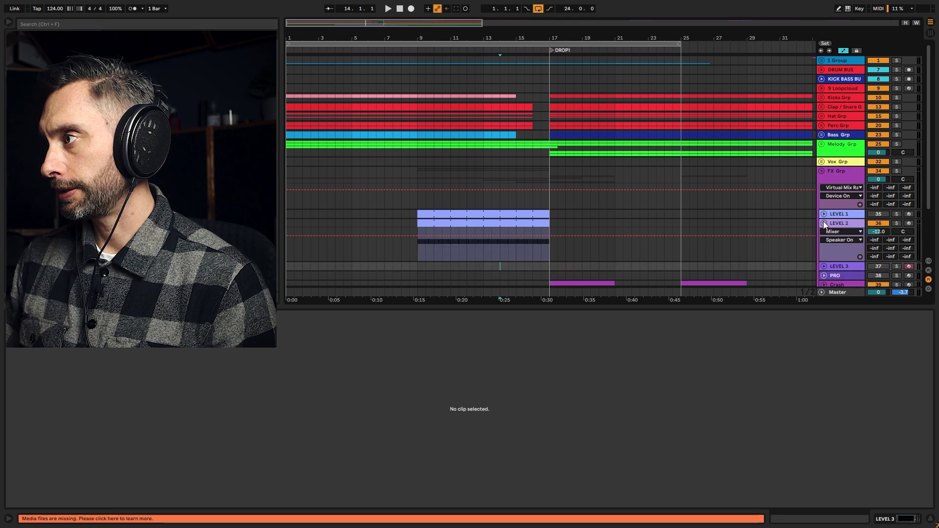
{"action": "key", "text": "space"}
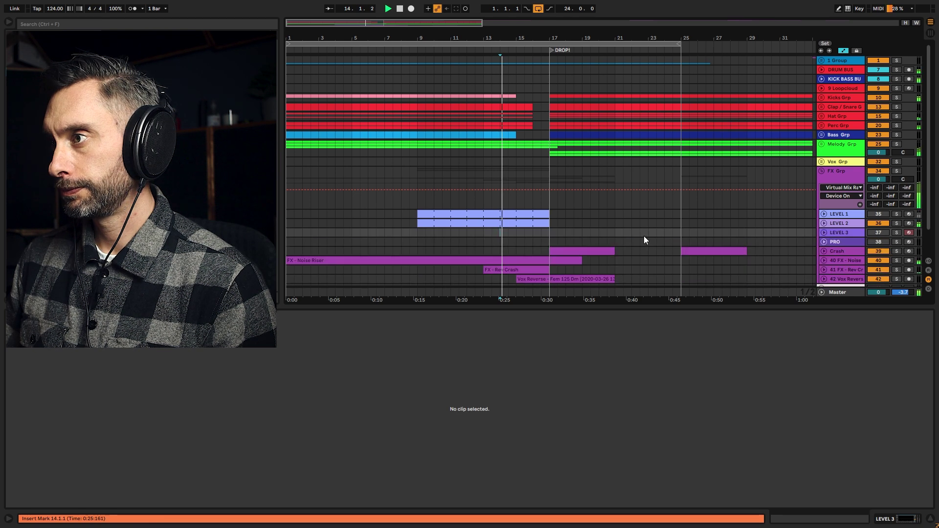
{"action": "left_click", "coordinate": [837, 223]}
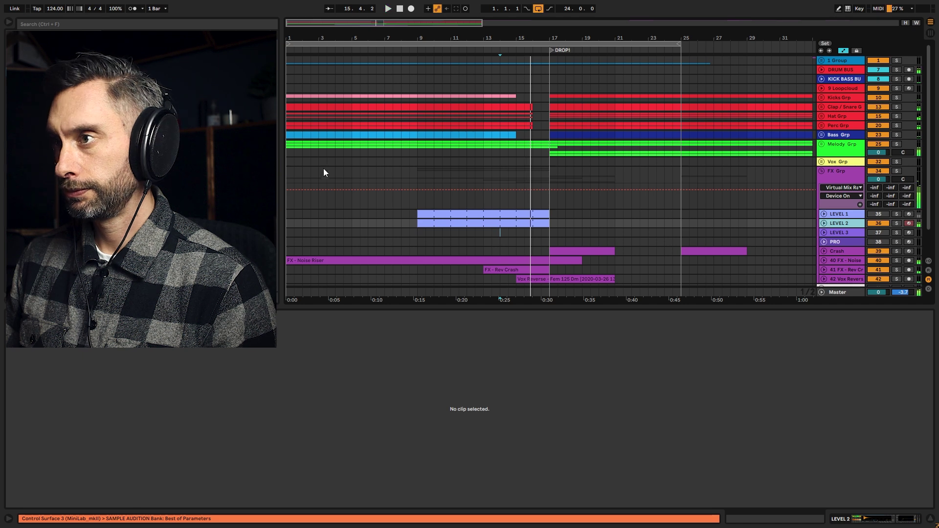
Step: Audition other snare samples during playback and load WR_DH2_SNR_007 into the LEVEL 2 sampler
{"action": "double_click", "coordinate": [844, 222]}
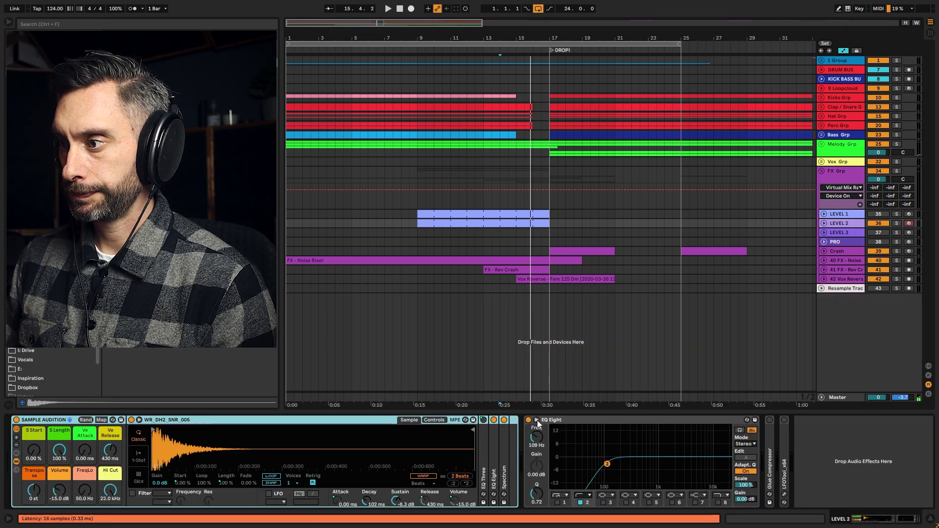
{"action": "left_click", "coordinate": [471, 467]}
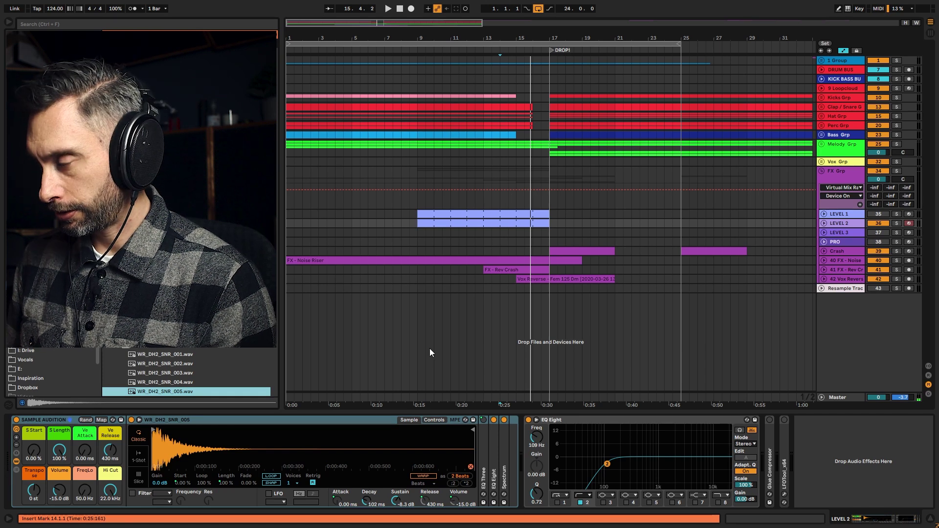
{"action": "key", "text": "Down"}
{"action": "key", "text": "space"}
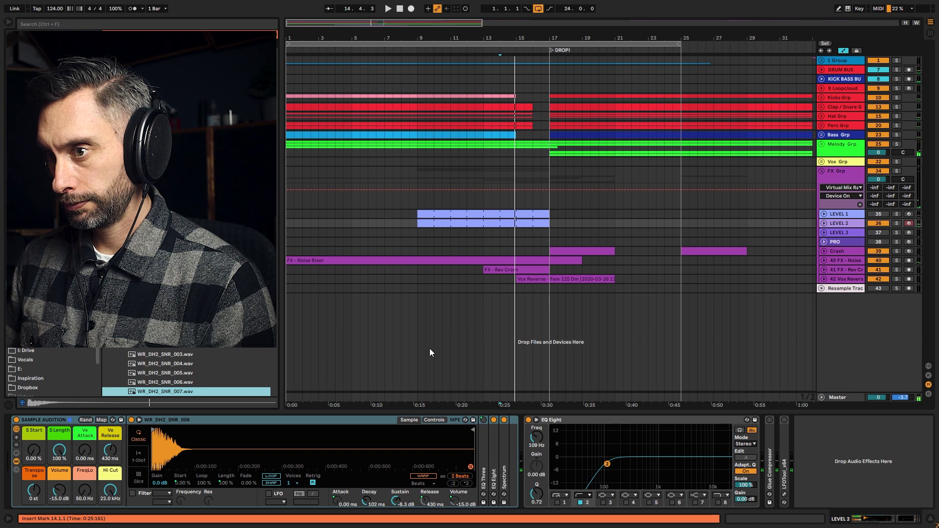
{"action": "key", "text": "space"}
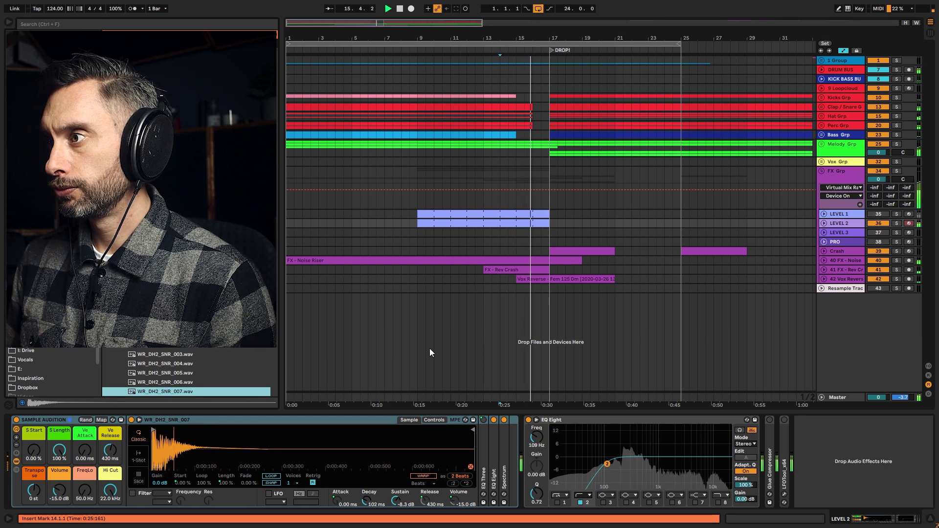
{"action": "key", "text": "space"}
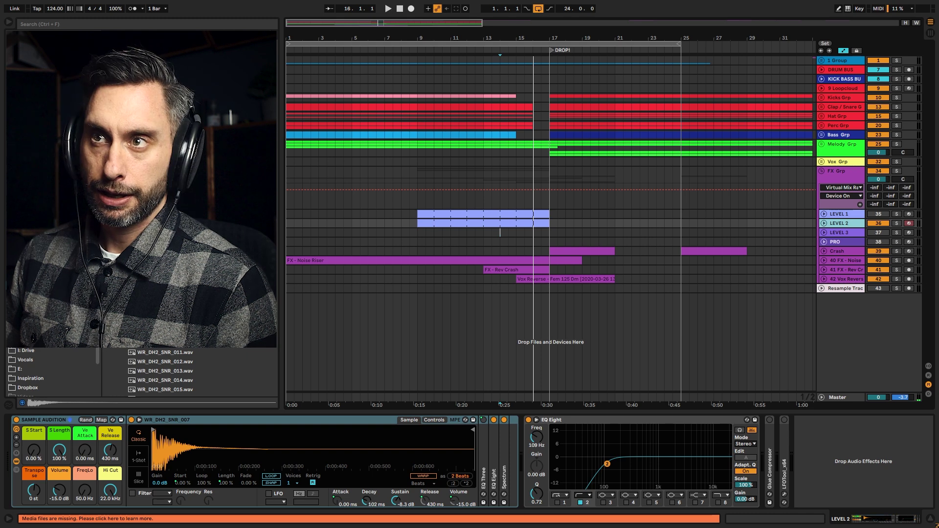
Step: Add an Overdrive before the LEVEL 2 EQ Eight with 25% drive, 59% tone and 20% dry/wet, and audition it soloed
{"action": "left_click", "coordinate": [35, 72]}
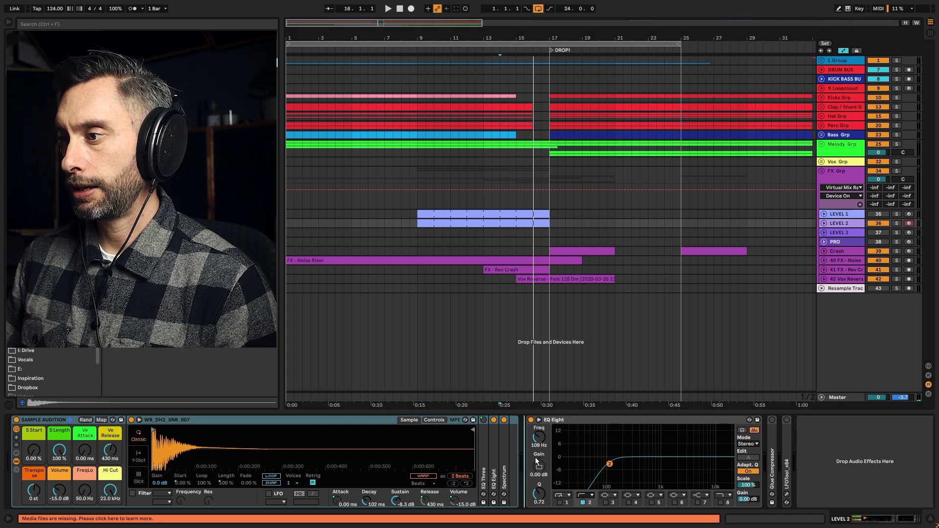
{"action": "left_click_drag", "start_coordinate": [565, 493], "coordinate": [565, 469]}
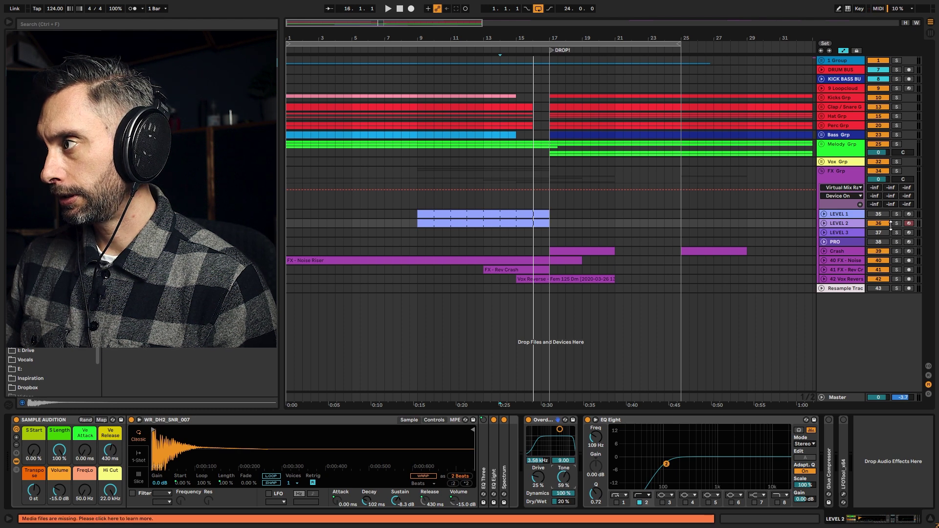
{"action": "left_click", "coordinate": [896, 223]}
{"action": "key", "text": "space"}
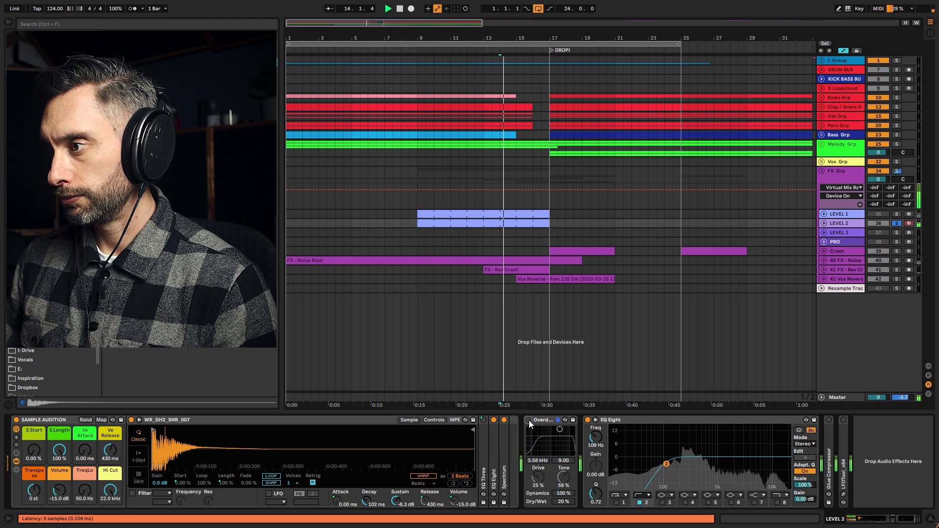
{"action": "key", "text": "space"}
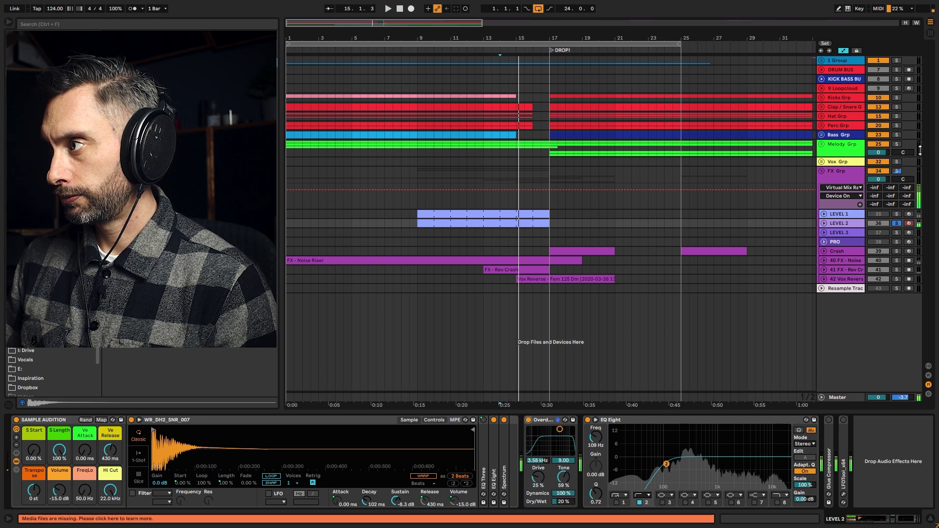
Step: Set the LEVEL 2 track volume to -14 dB and play the soloed snare roll
{"action": "left_click", "coordinate": [824, 224]}
{"action": "left_click", "coordinate": [877, 233]}
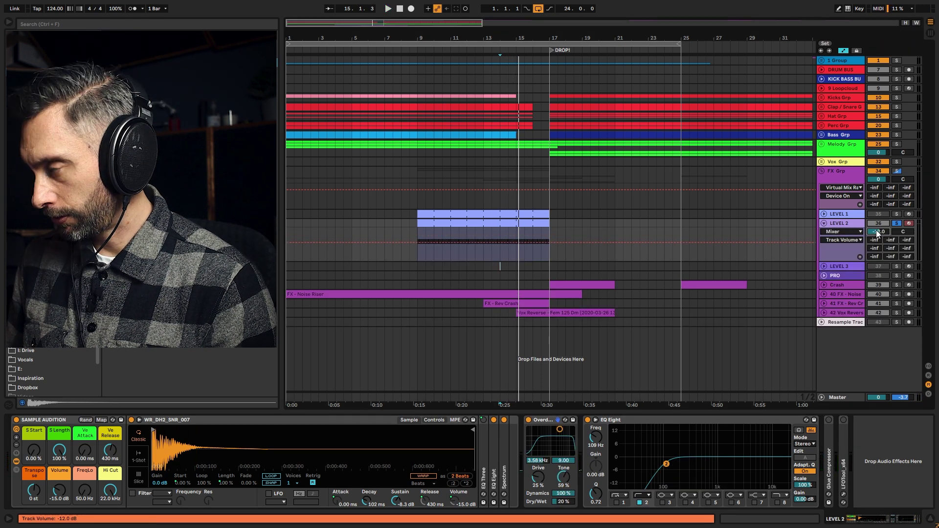
{"action": "left_click_drag", "start_coordinate": [877, 233], "coordinate": [877, 239]}
{"action": "key", "text": "space"}
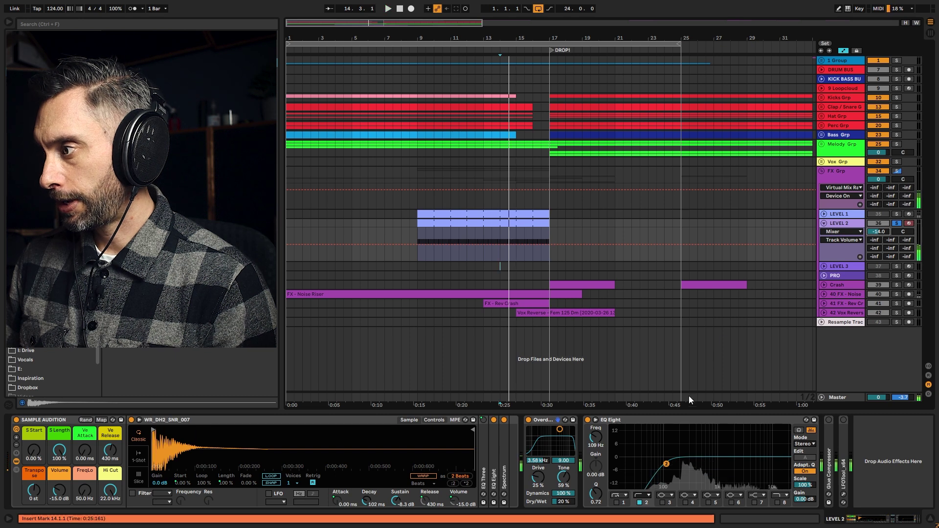
Step: Unsolo LEVEL 2 and compare the mix with the snare roll muted and unmuted
{"action": "key", "text": "space"}
{"action": "left_click", "coordinate": [896, 224]}
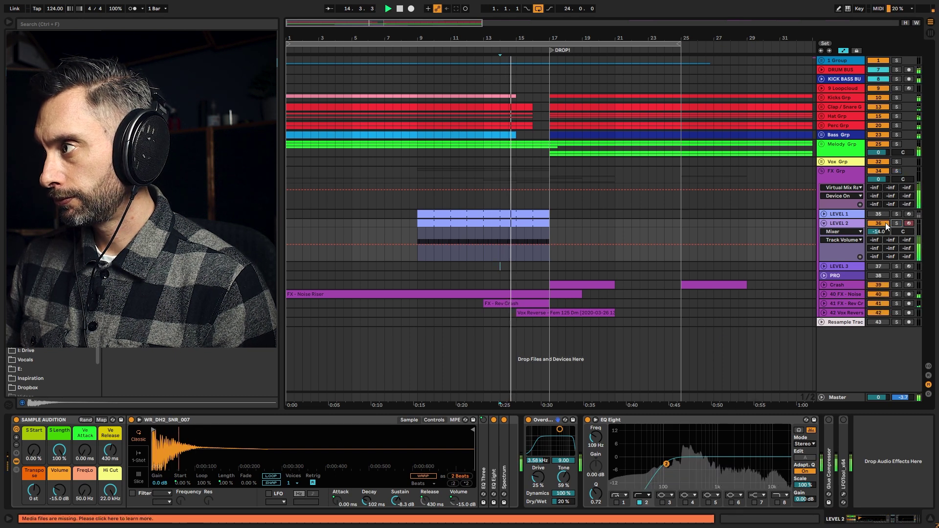
{"action": "left_click", "coordinate": [879, 223]}
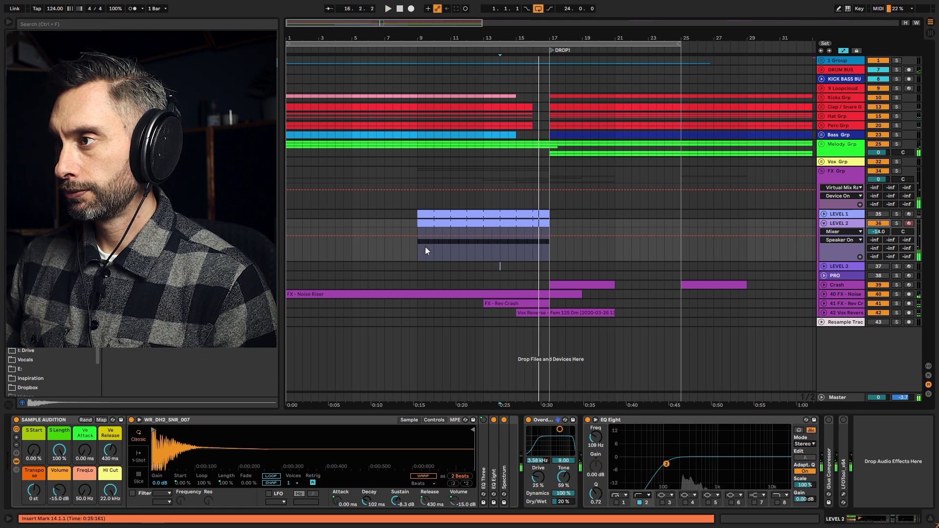
{"action": "key", "text": "space"}
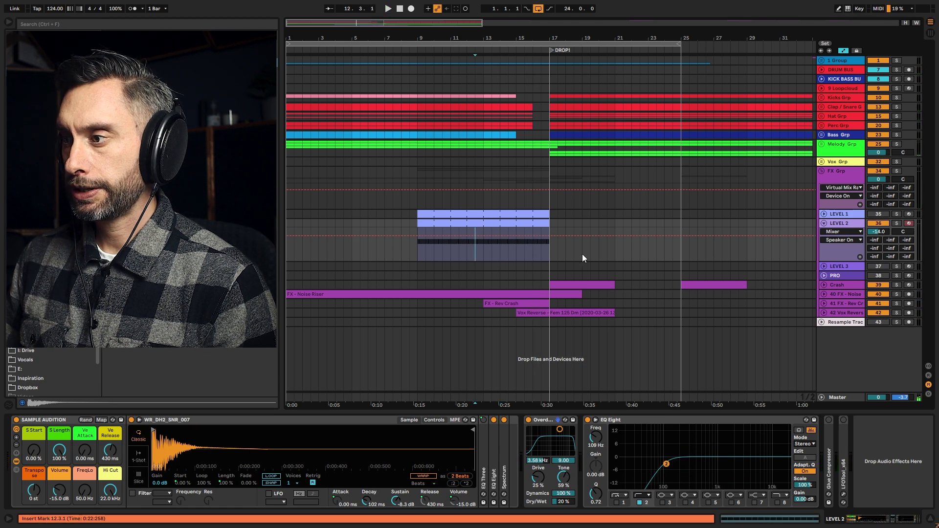
Step: Examine the LEVEL 2 snare's pitch in the enlarged Spectrum display during playback and set the sample's Transpose to -1 st
{"action": "double_click", "coordinate": [503, 444]}
{"action": "left_click", "coordinate": [510, 420]}
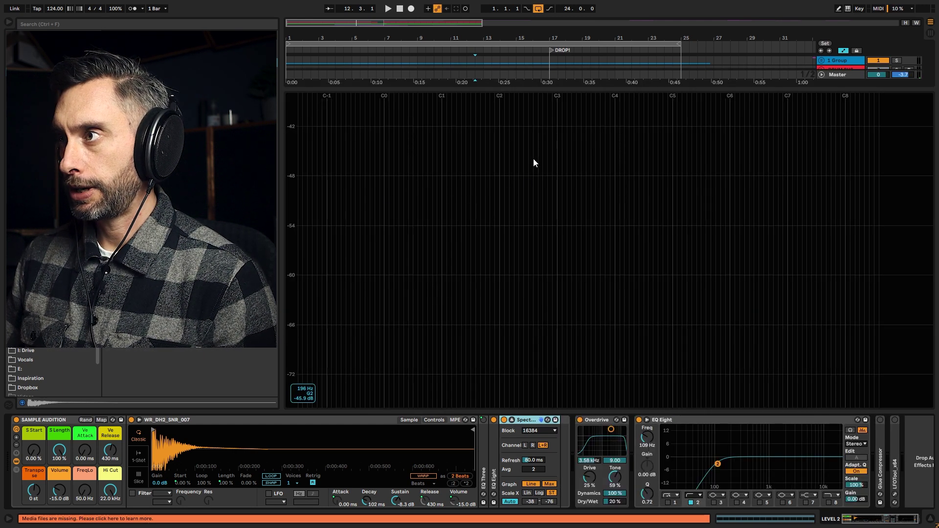
{"action": "key", "text": "space"}
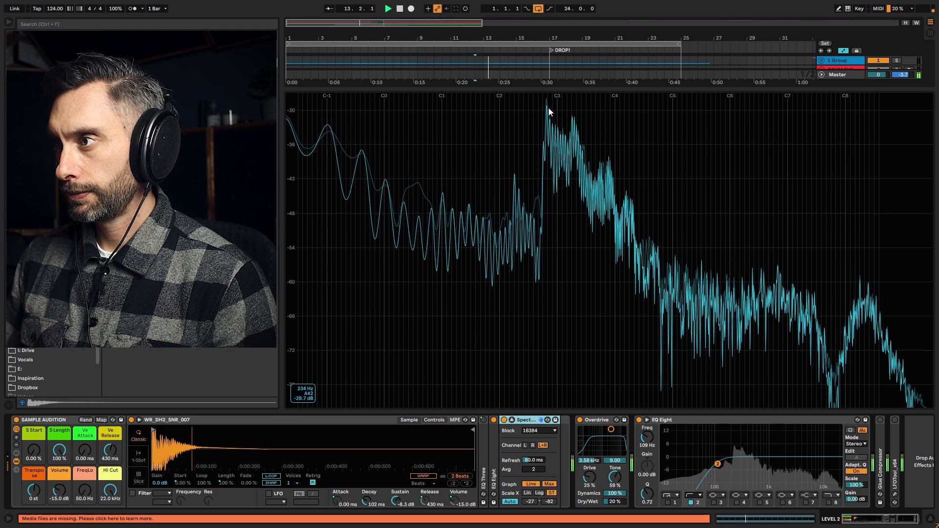
{"action": "key", "text": "space"}
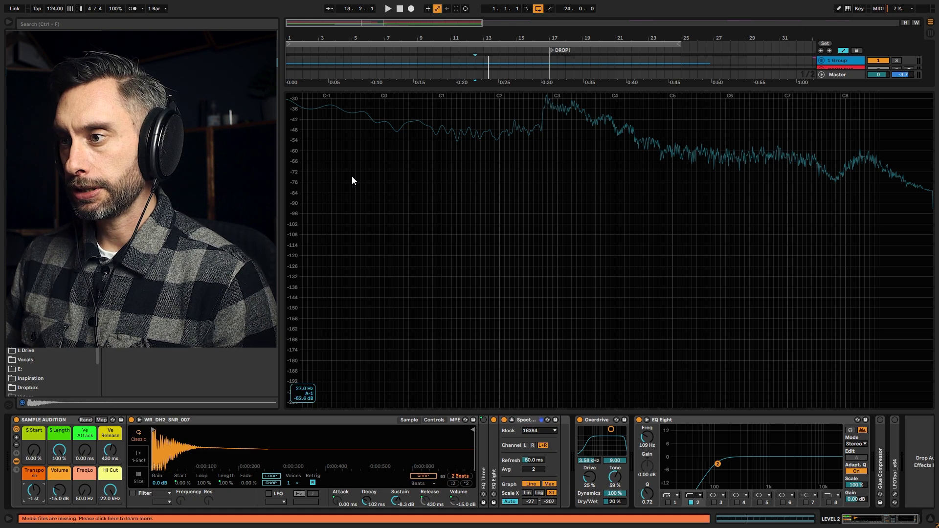
Step: Collapse the Spectrum device, unsolo LEVEL 2 and play the tuned snare roll in the full mix from 12.3.1
{"action": "left_click", "coordinate": [512, 419]}
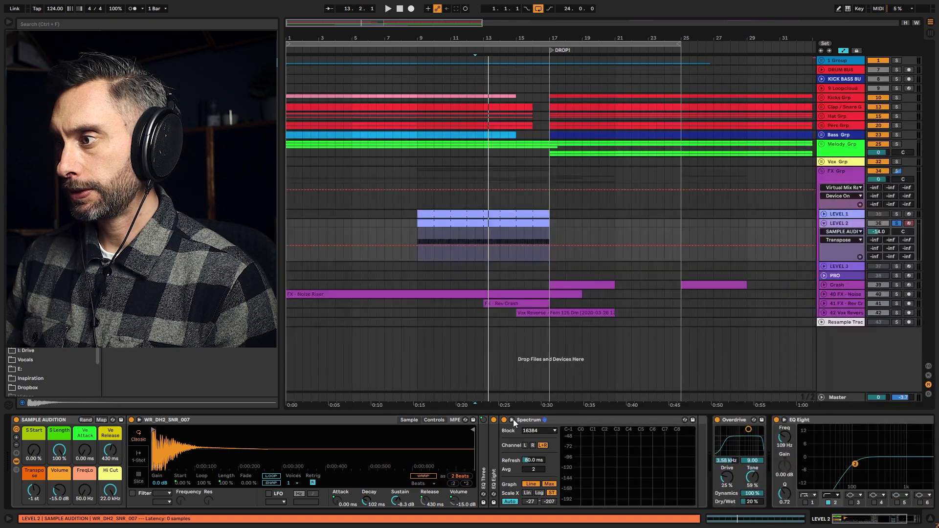
{"action": "double_click", "coordinate": [529, 419]}
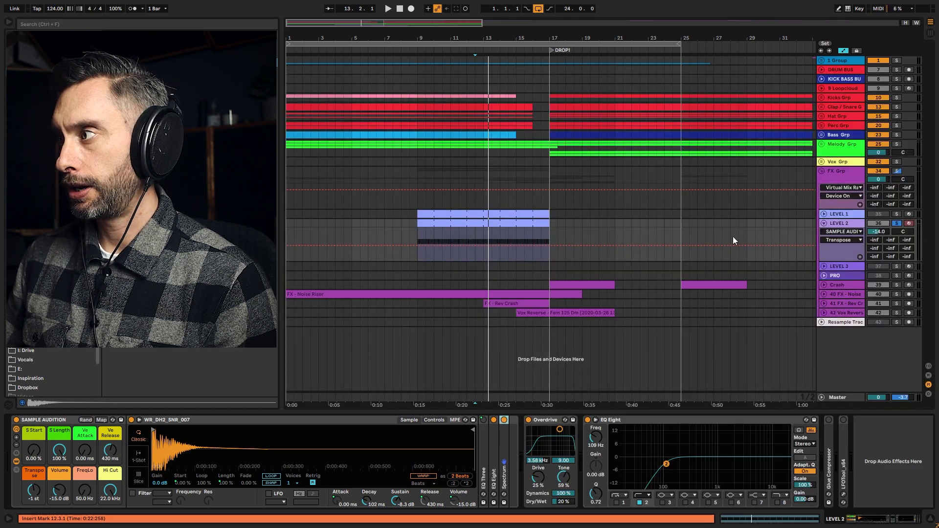
{"action": "left_click", "coordinate": [897, 224]}
{"action": "key", "text": "space"}
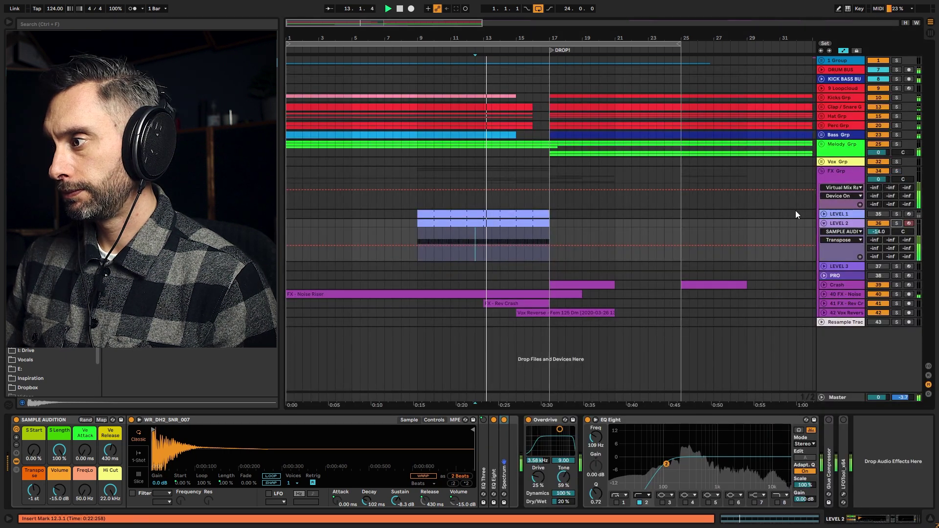
Step: Set the LEVEL 2 EQ Eight low-cut frequency to 138 Hz and automate its Output Gain rising from -12 dB at bar 9 to 0 dB
{"action": "left_click_drag", "start_coordinate": [668, 464], "coordinate": [672, 463]}
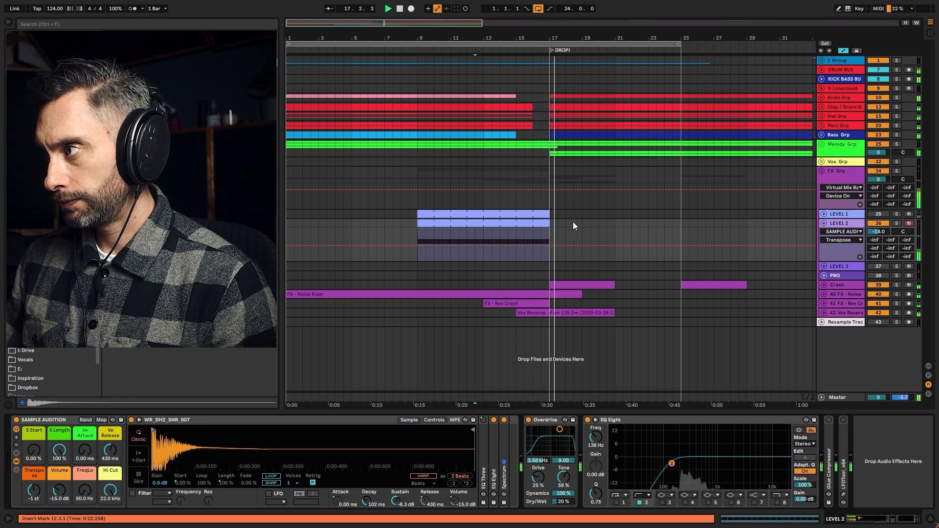
{"action": "key", "text": "space"}
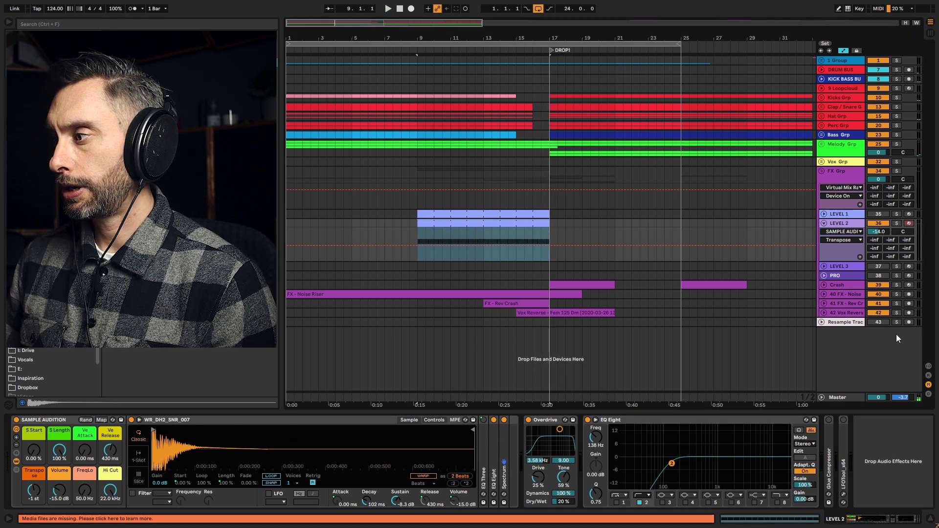
{"action": "left_click", "coordinate": [806, 500]}
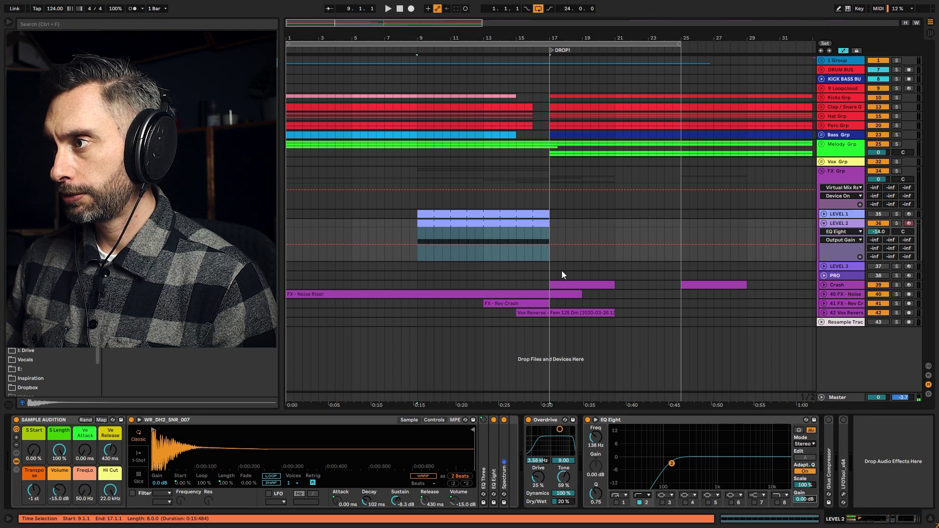
{"action": "left_click", "coordinate": [532, 245]}
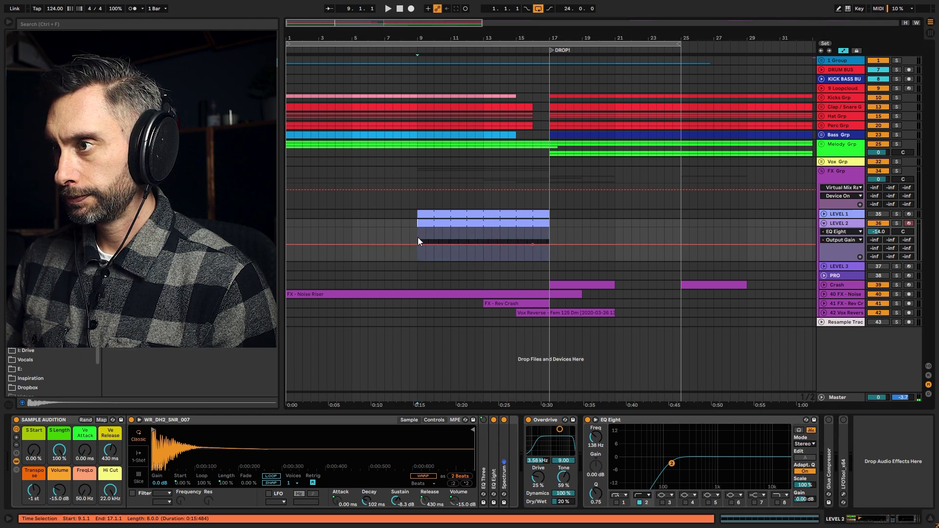
{"action": "left_click_drag", "start_coordinate": [418, 245], "coordinate": [417, 260]}
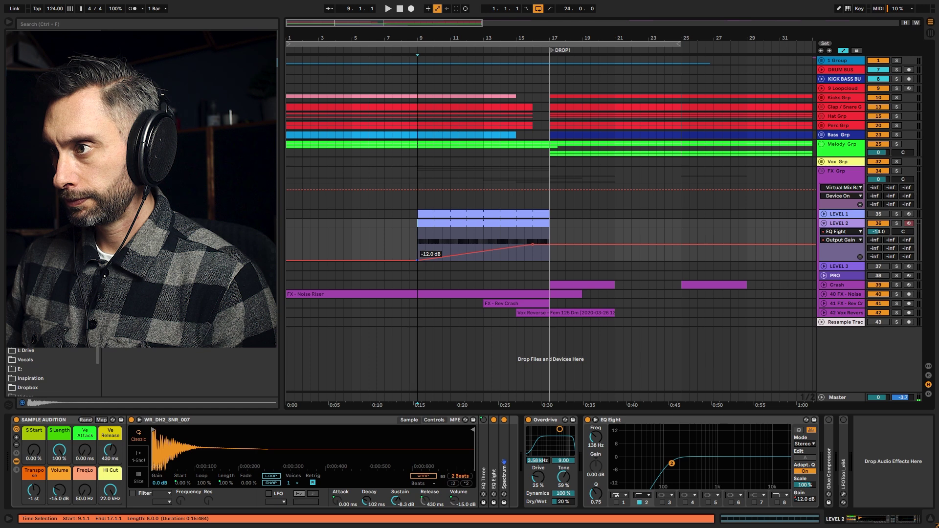
Step: Play the LEVEL 2 roll's gain automation from bar 9, first soloed and with the full mix after unsoloing
{"action": "left_click", "coordinate": [896, 223]}
{"action": "key", "text": "space"}
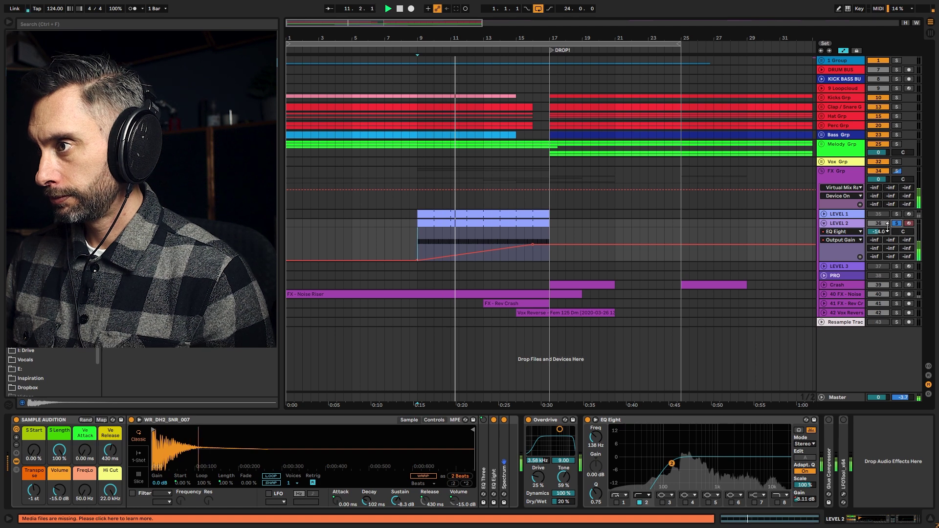
{"action": "left_click", "coordinate": [897, 223]}
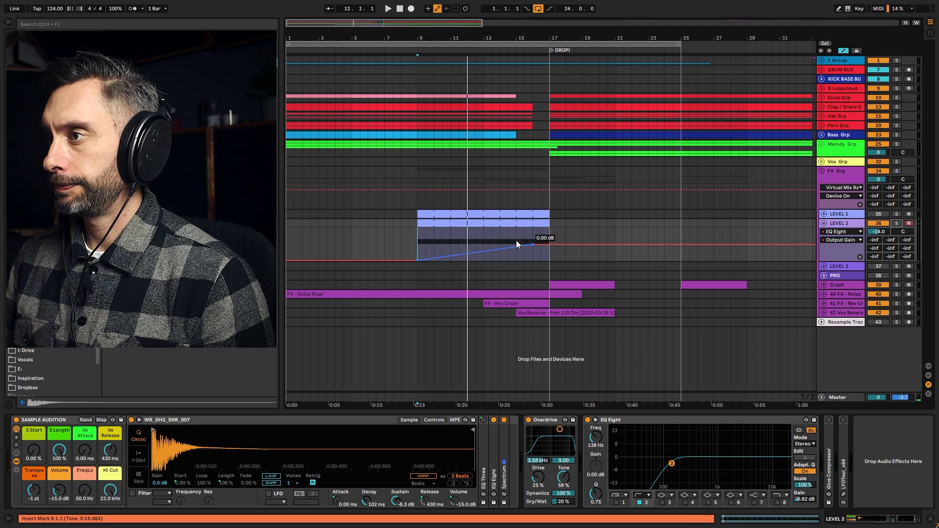
{"action": "key", "text": "space"}
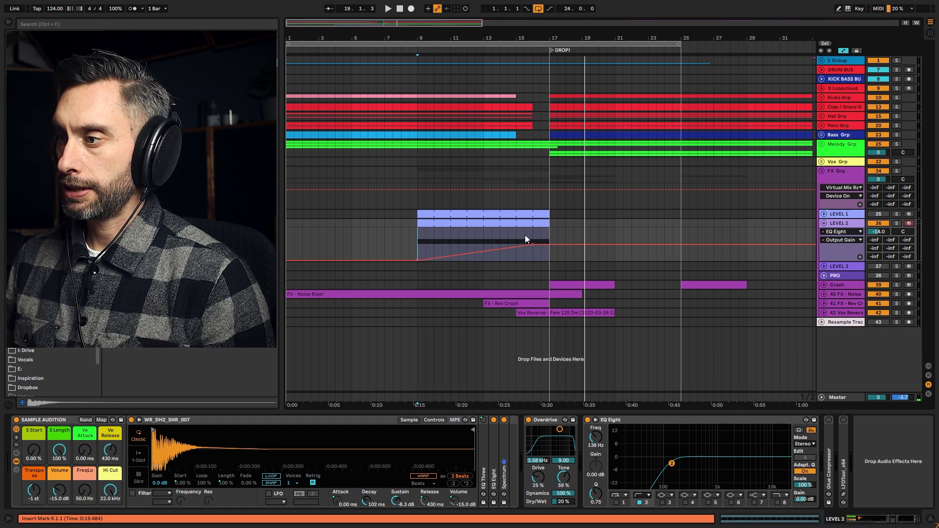
Step: Set the random pan amount of the LEVEL 2 snare sampler to 7% and play the roll from 14.3.1, soloing the track
{"action": "left_click", "coordinate": [439, 420]}
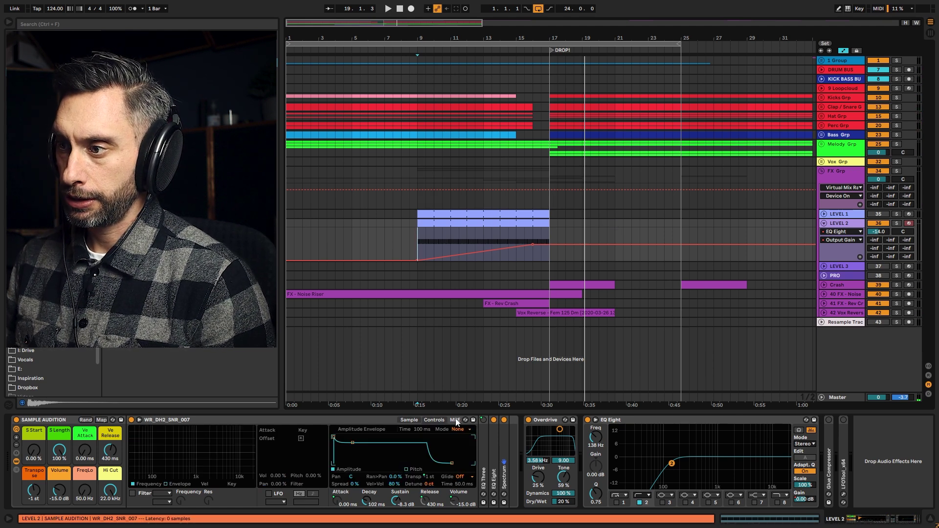
{"action": "left_click", "coordinate": [394, 476]}
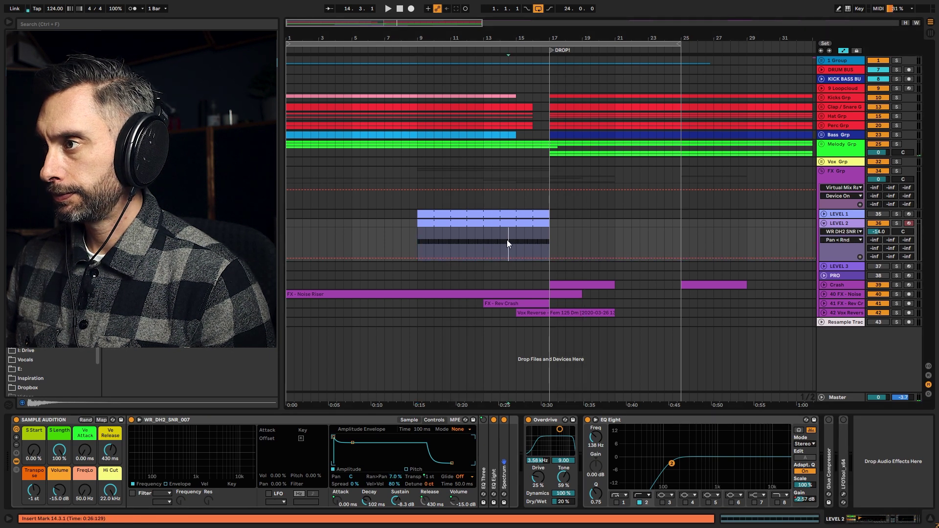
{"action": "key", "text": "space"}
{"action": "left_click", "coordinate": [897, 224]}
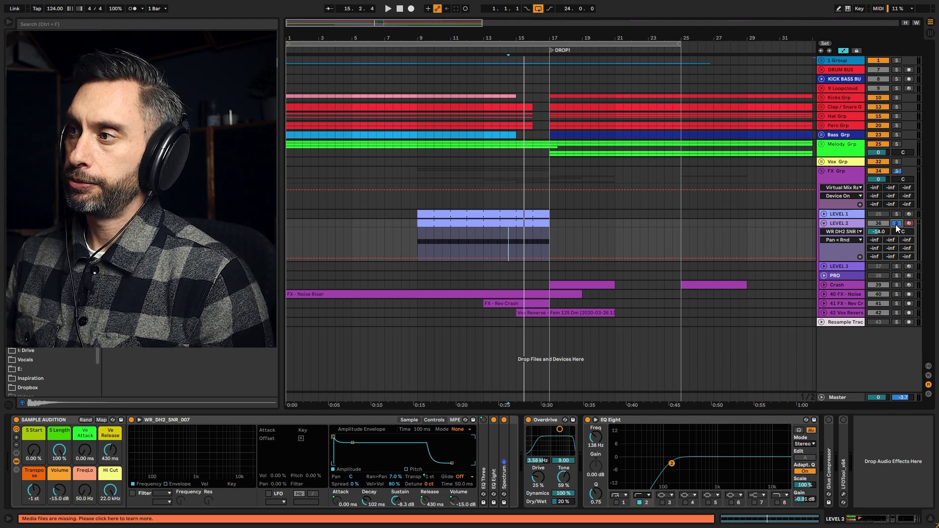
{"action": "key", "text": "space"}
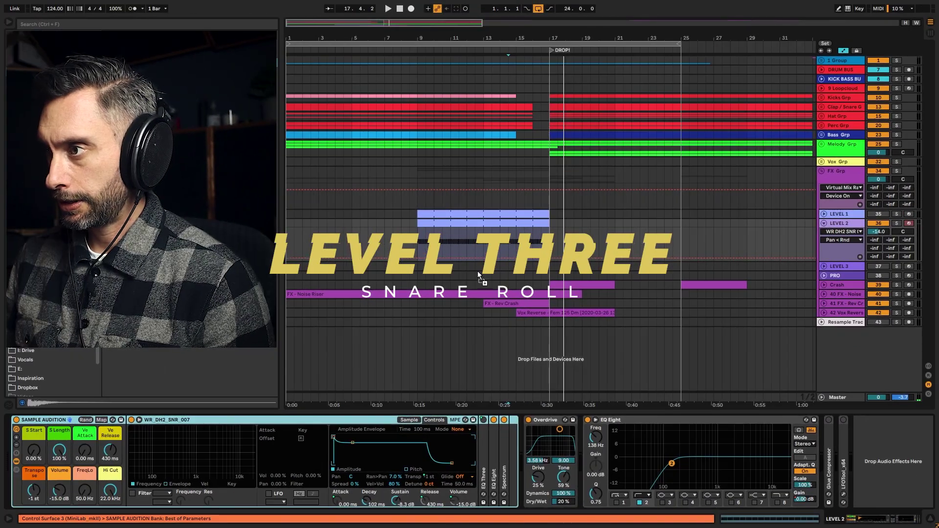
Step: Copy the SAMPLE AUDITION rack and snare clips to LEVEL 3, and assign the LEVEL 3 and LEVEL 2 track colors to their clips
{"action": "left_click", "coordinate": [477, 267]}
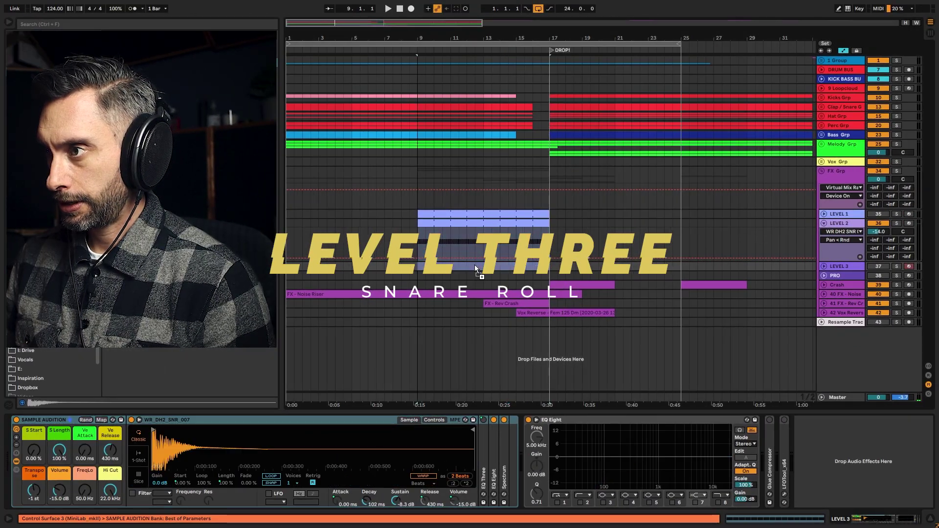
{"action": "right_click", "coordinate": [837, 266]}
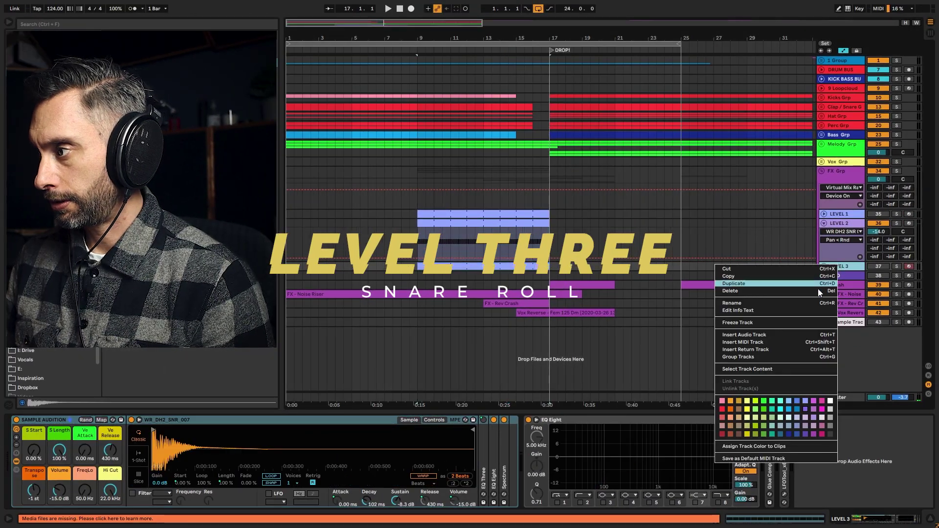
{"action": "left_click", "coordinate": [791, 444]}
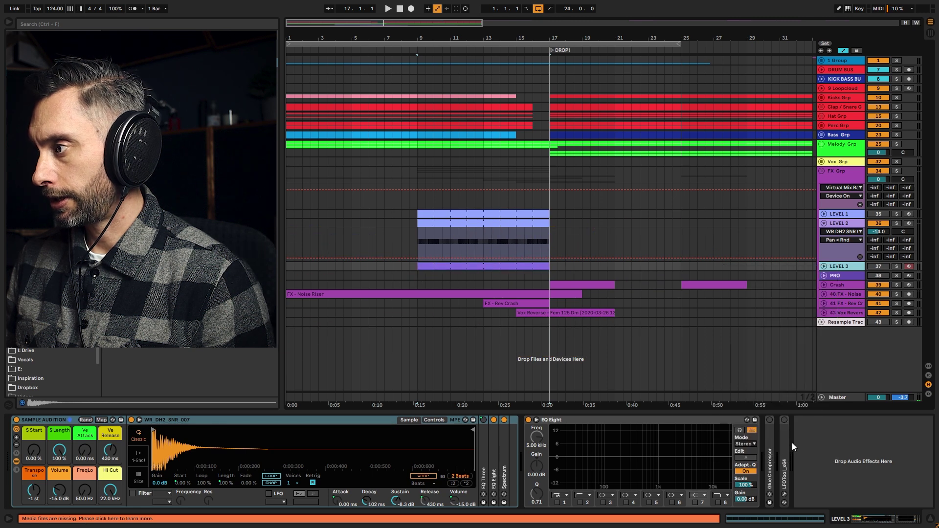
{"action": "right_click", "coordinate": [836, 223]}
{"action": "left_click", "coordinate": [792, 416]}
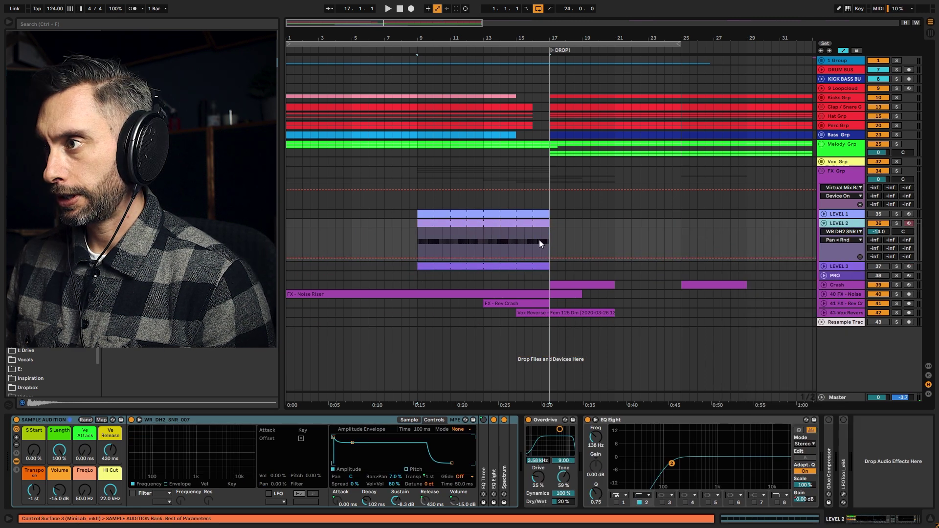
Step: Copy the Overdrive and EQ Eight devices from LEVEL 2 to the LEVEL 3 track
{"action": "left_click", "coordinate": [863, 267]}
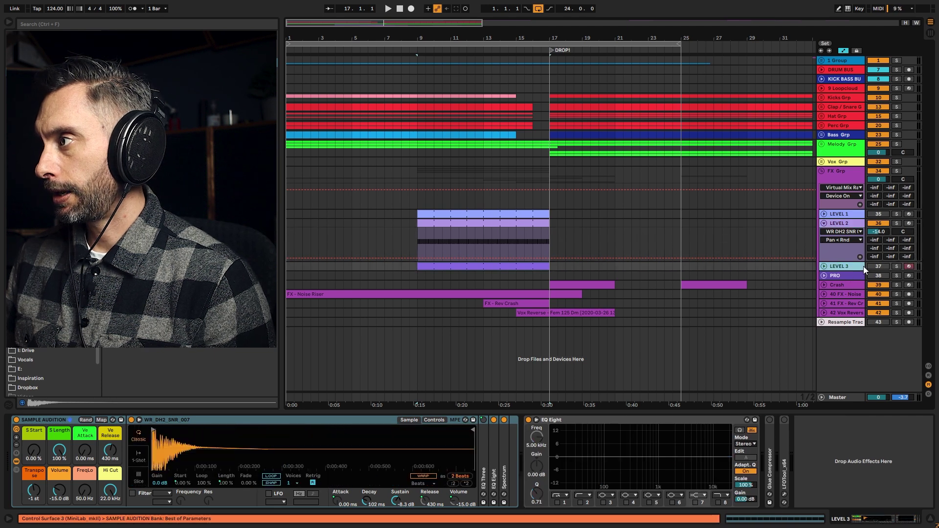
{"action": "left_click", "coordinate": [837, 225]}
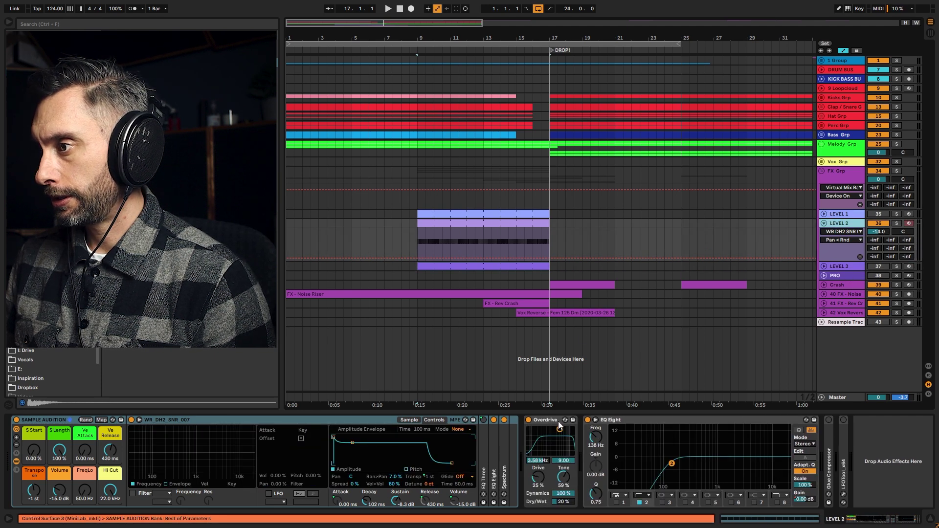
{"action": "left_click", "coordinate": [550, 420]}
{"action": "left_click", "coordinate": [655, 421], "text": "shift"}
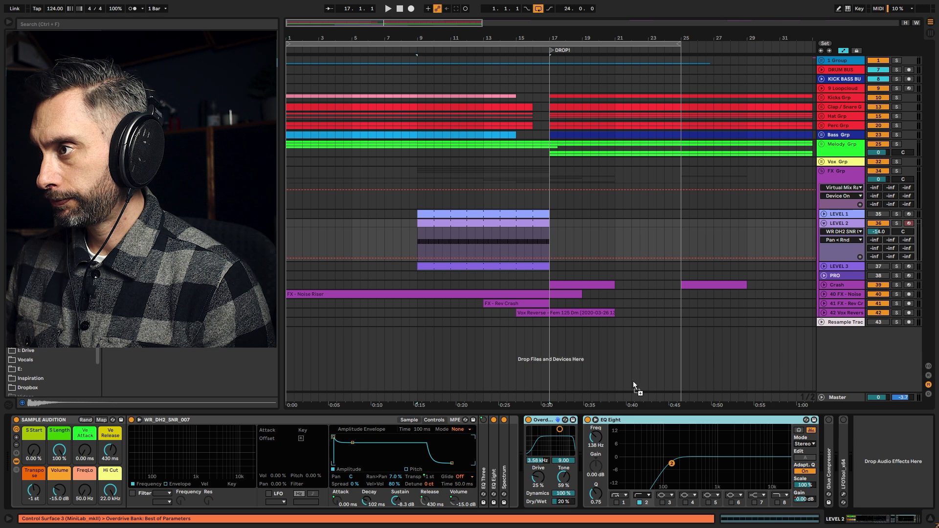
{"action": "left_click_drag", "start_coordinate": [568, 266], "coordinate": [562, 265]}
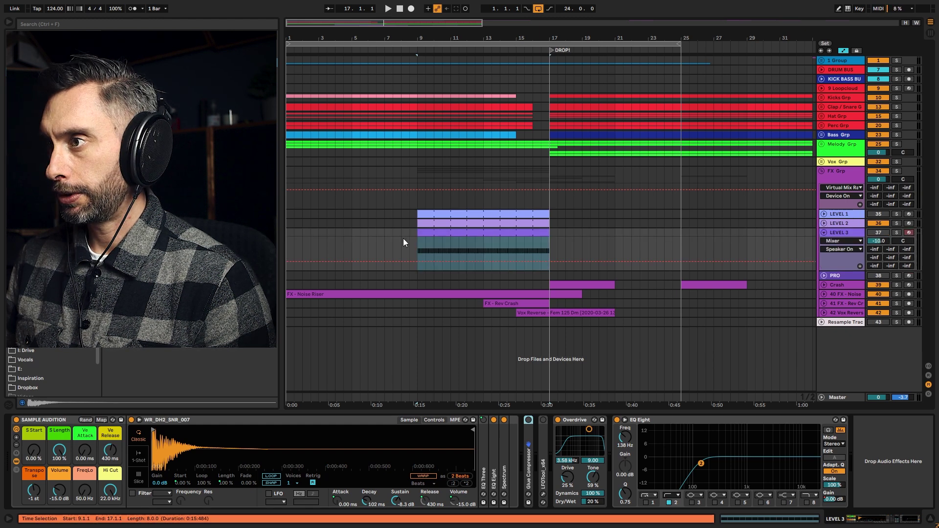
Step: Activate LEVEL 3 with its volume at -12 dB and play its snare roll in the full mix from bar 9
{"action": "left_click", "coordinate": [426, 232]}
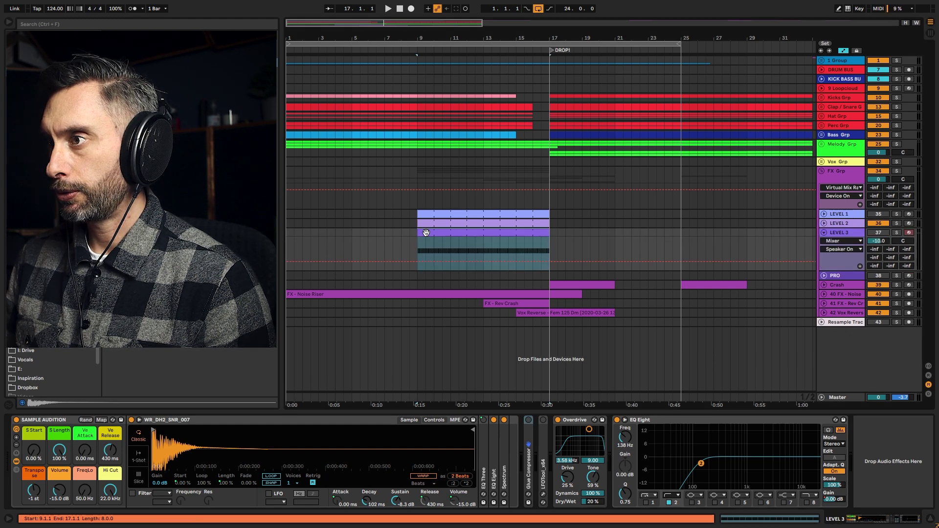
{"action": "left_click", "coordinate": [882, 234]}
{"action": "key", "text": "space"}
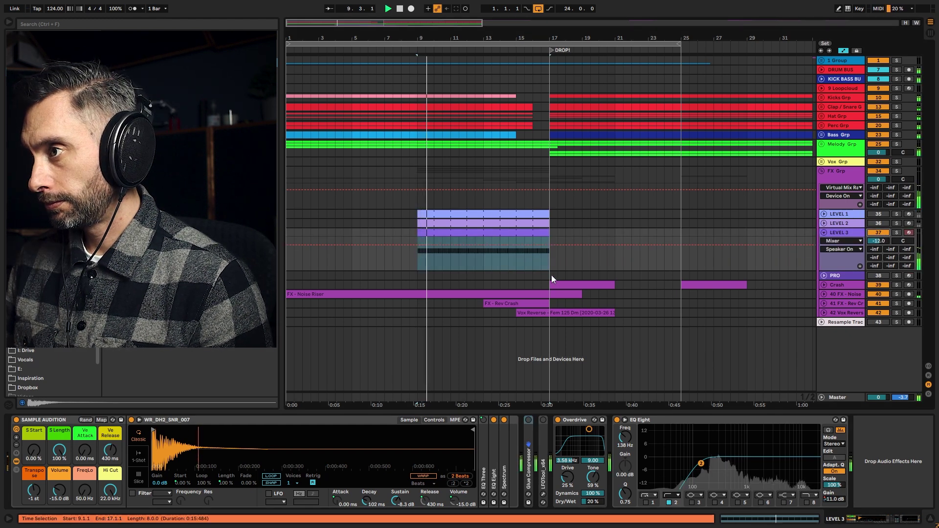
{"action": "left_click", "coordinate": [467, 252]}
{"action": "key", "text": "space"}
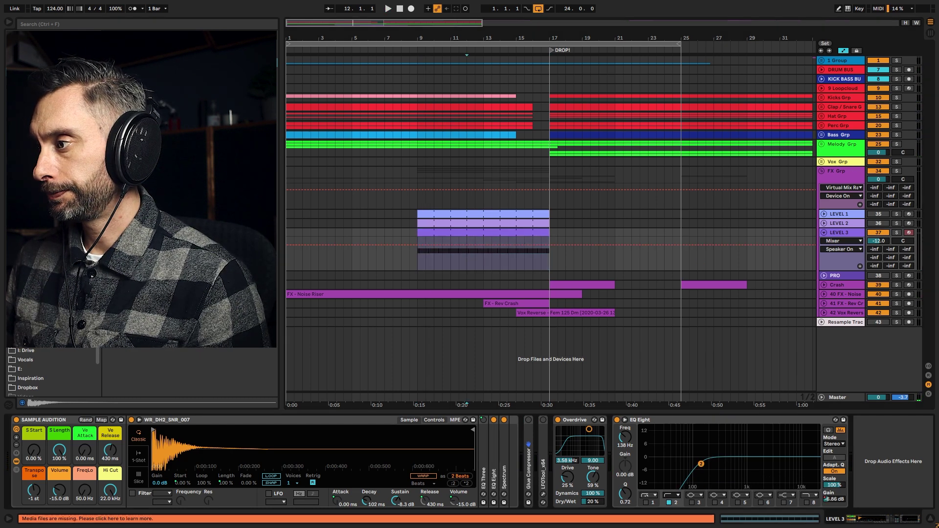
Step: Switch off the EQ Eight on LEVEL 3 and open the LEVEL 3 snare clip's C3 notes for editing
{"action": "left_click", "coordinate": [617, 420]}
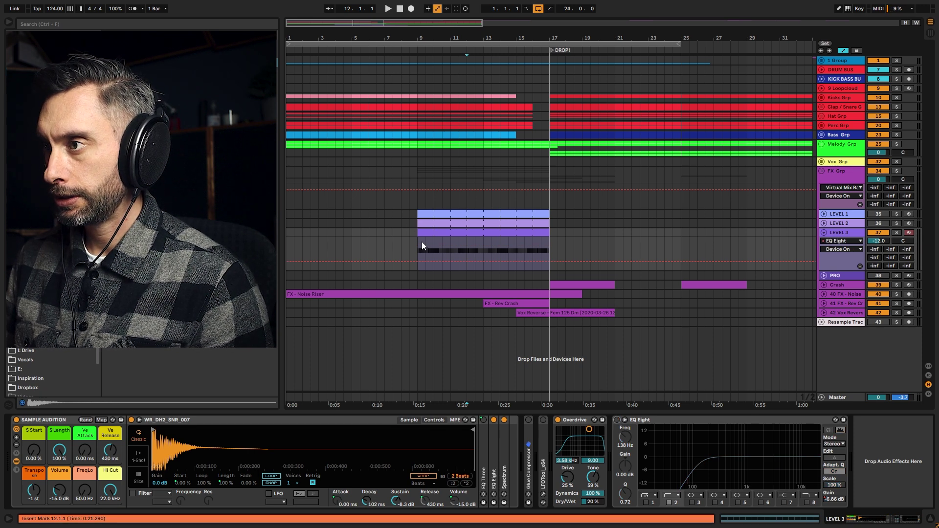
{"action": "left_click", "coordinate": [491, 233]}
{"action": "double_click", "coordinate": [492, 233]}
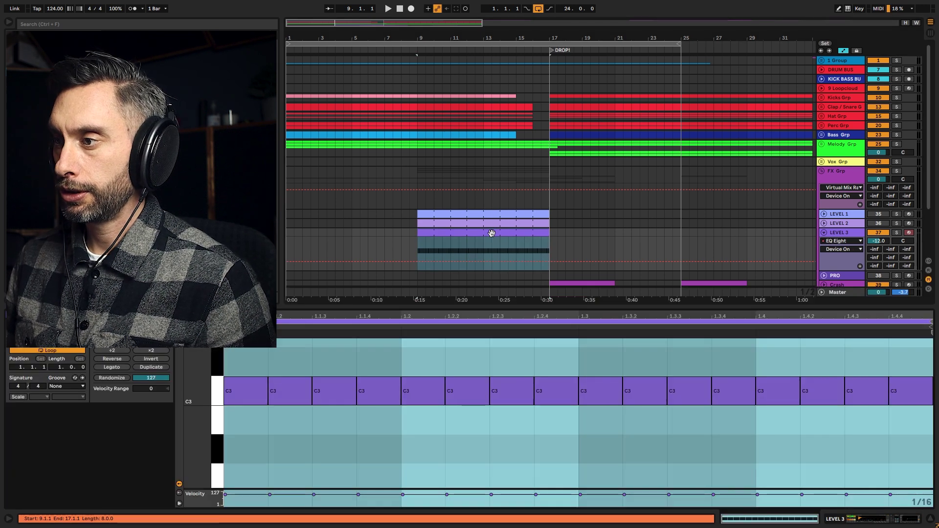
{"action": "left_click", "coordinate": [275, 349]}
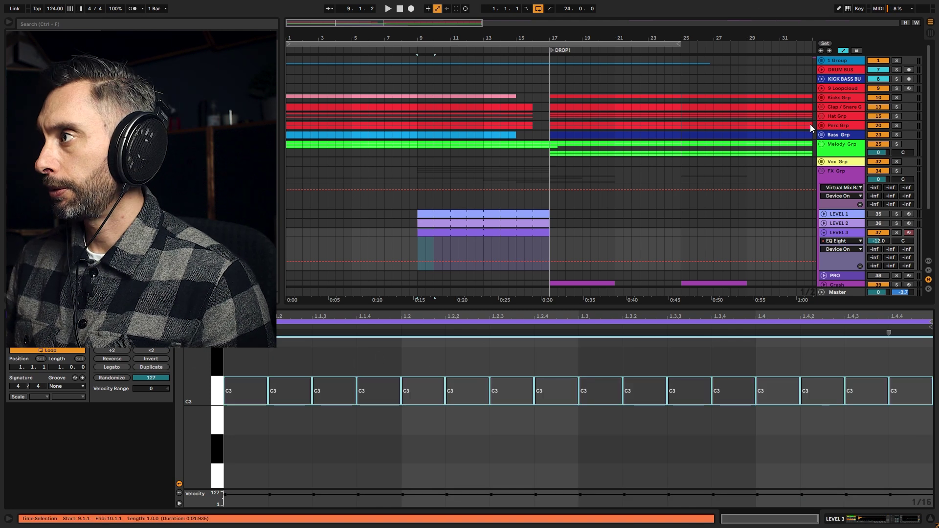
Step: Expand the Bass group and its Bass track and examine the rhythm of the bass clip's notes before the drop
{"action": "left_click", "coordinate": [821, 135]}
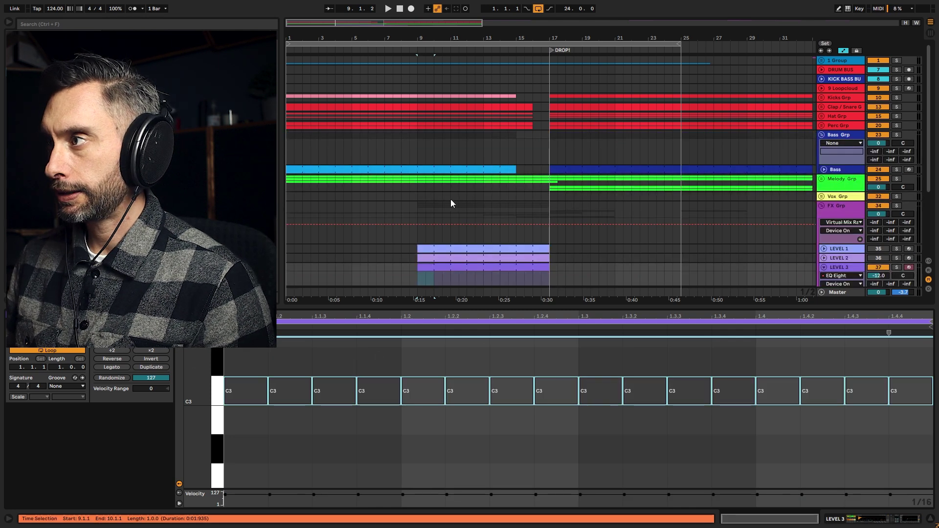
{"action": "left_click", "coordinate": [824, 170]}
{"action": "left_click", "coordinate": [453, 195]}
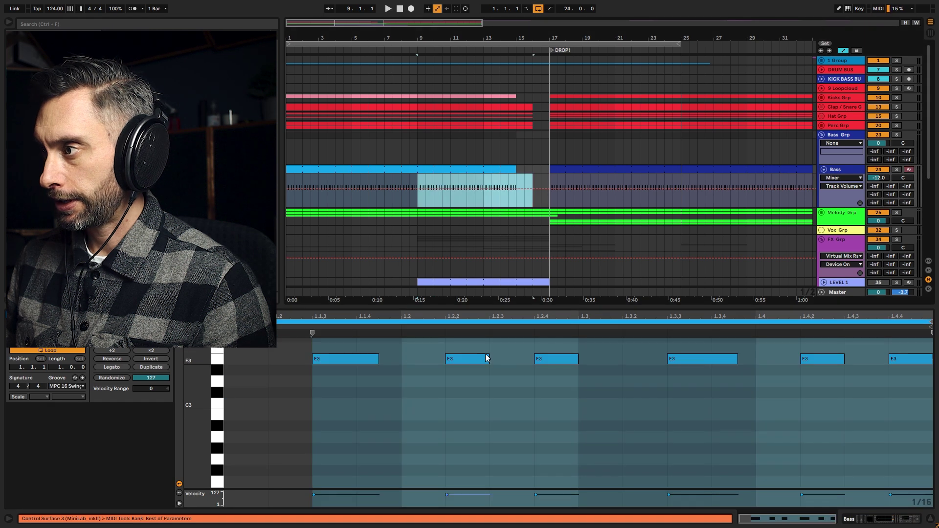
Step: Expand the Melody group, open the Omnisphere clip with its note rows folded, and copy one bar of its melody notes
{"action": "left_click", "coordinate": [822, 213]}
{"action": "scroll", "coordinate": [461, 220], "scroll_direction": "down", "scroll_amount": 3}
{"action": "left_click_drag", "start_coordinate": [426, 212], "coordinate": [550, 192]}
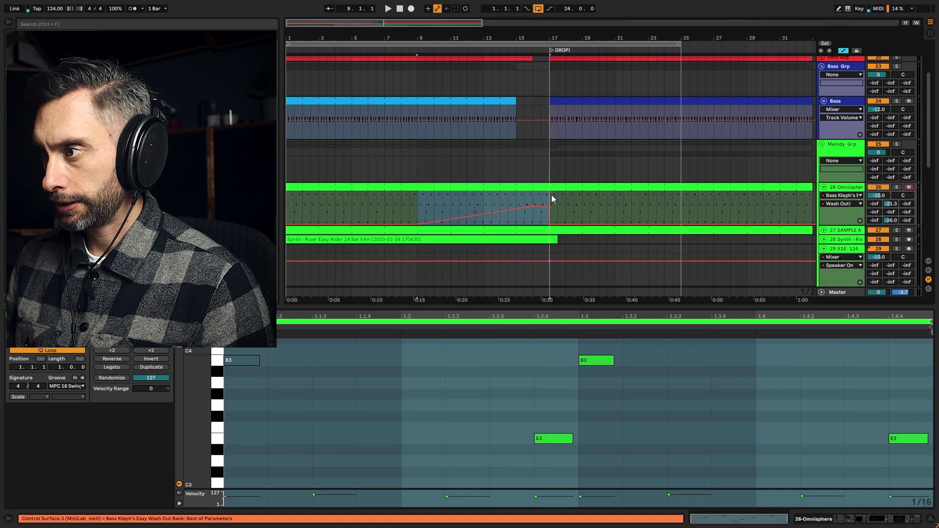
{"action": "left_click", "coordinate": [193, 334]}
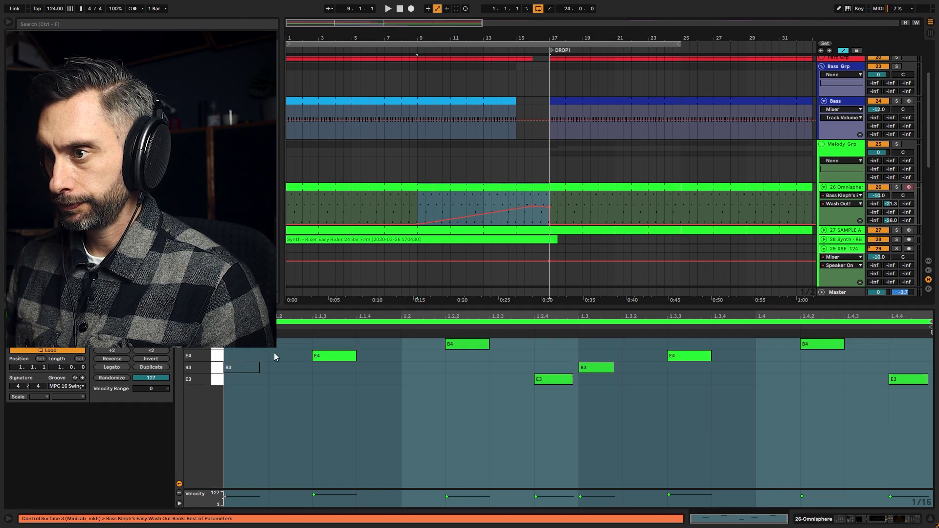
{"action": "left_click_drag", "start_coordinate": [233, 355], "coordinate": [913, 423]}
{"action": "scroll", "coordinate": [445, 269], "scroll_direction": "down", "scroll_amount": 5}
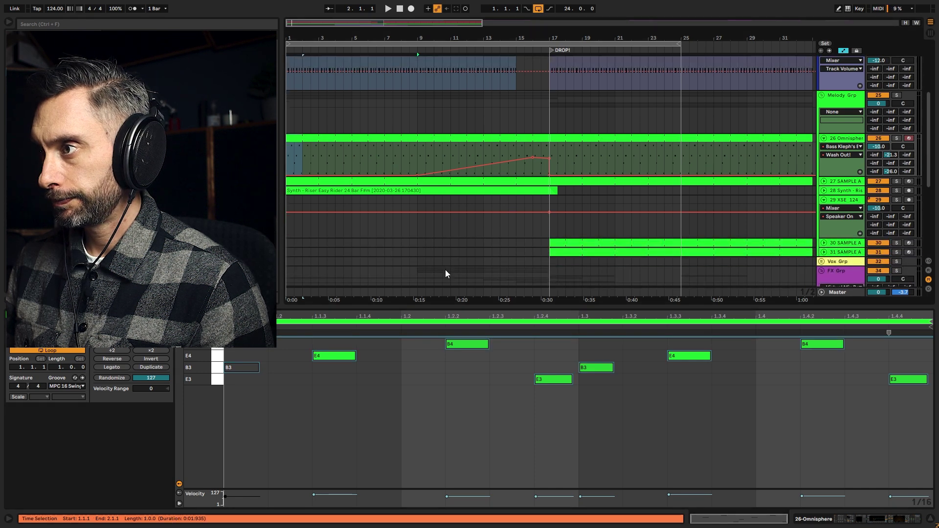
Step: Paste the melody notes into the LEVEL 3 snare clip and select the pasted notes from 1.1.3 onward
{"action": "left_click", "coordinate": [458, 274]}
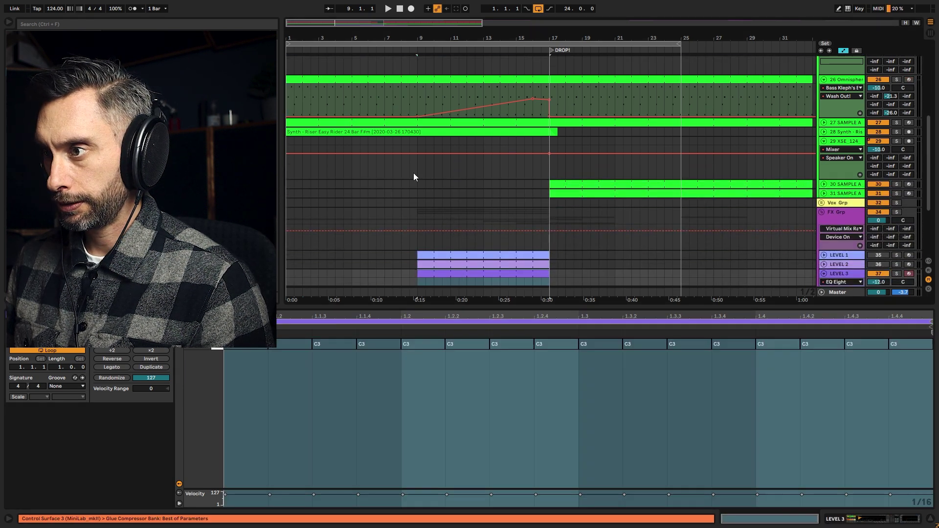
{"action": "left_click", "coordinate": [226, 362]}
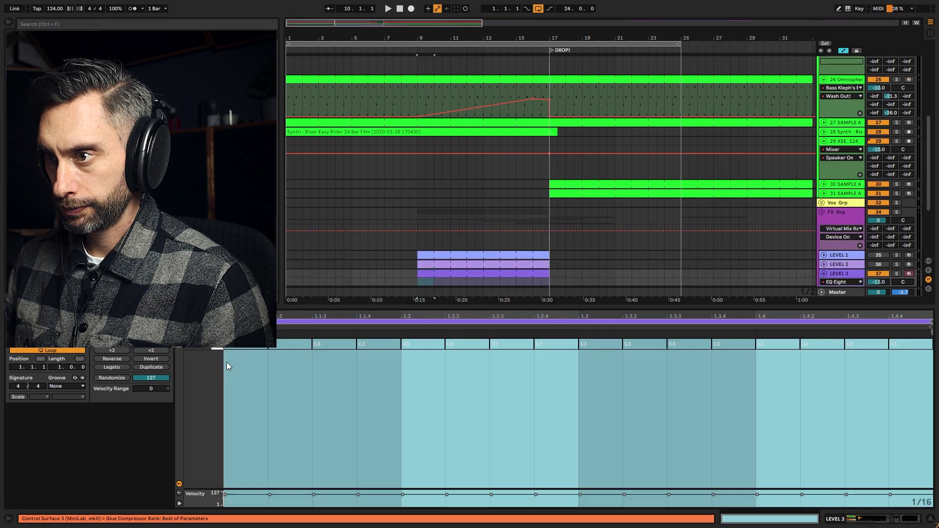
{"action": "key", "text": "ctrl+v"}
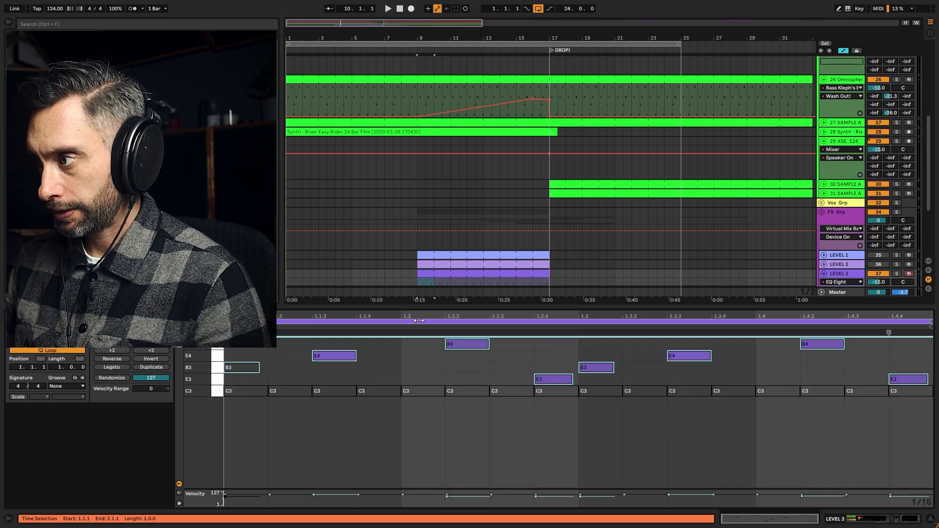
{"action": "left_click_drag", "start_coordinate": [287, 342], "coordinate": [911, 380]}
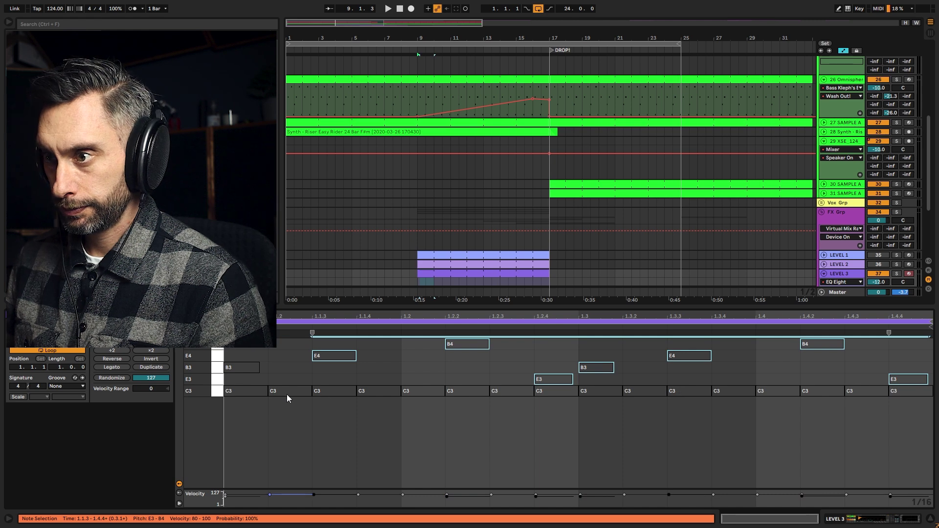
Step: Activate the C3 snare notes at 1.1.1, 1.1.3, 1.2.2, 1.2.4 and 1.3.1, matching the melody notes above them
{"action": "left_click", "coordinate": [251, 391]}
{"action": "key", "text": "0"}
{"action": "left_click", "coordinate": [327, 391]}
{"action": "key", "text": "0"}
{"action": "left_click", "coordinate": [464, 394]}
{"action": "key", "text": "0"}
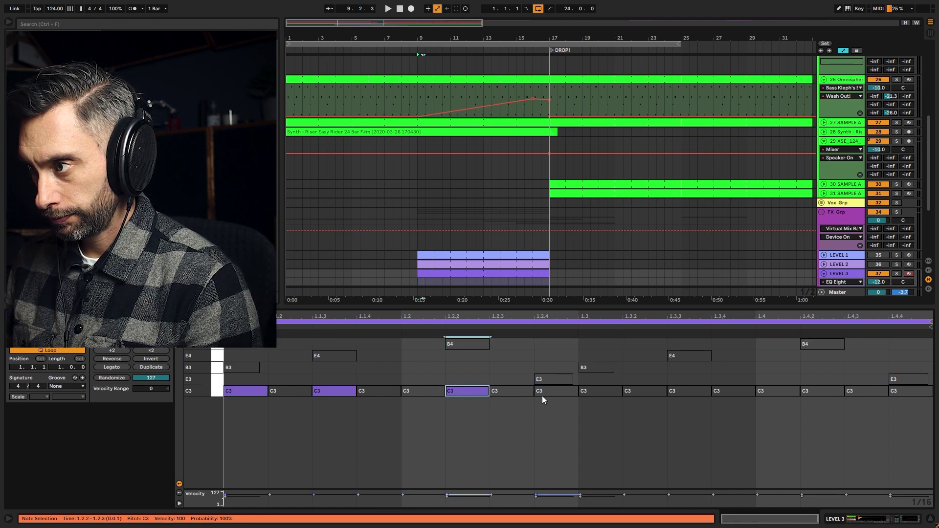
{"action": "left_click", "coordinate": [560, 395]}
{"action": "key", "text": "0"}
{"action": "left_click", "coordinate": [604, 391]}
{"action": "key", "text": "0"}
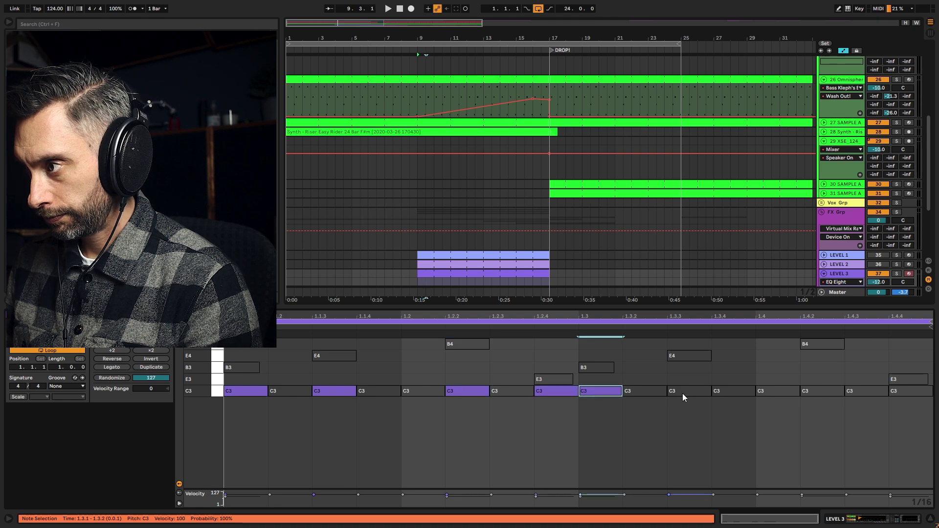
Step: Activate the C3 notes at 1.3.3, 1.4.2 and 1.4.4 to complete the melody rhythm, and audition the roll from bar 9
{"action": "left_click", "coordinate": [682, 393]}
{"action": "key", "text": "0"}
{"action": "left_click", "coordinate": [823, 392]}
{"action": "key", "text": "0"}
{"action": "left_click", "coordinate": [904, 392]}
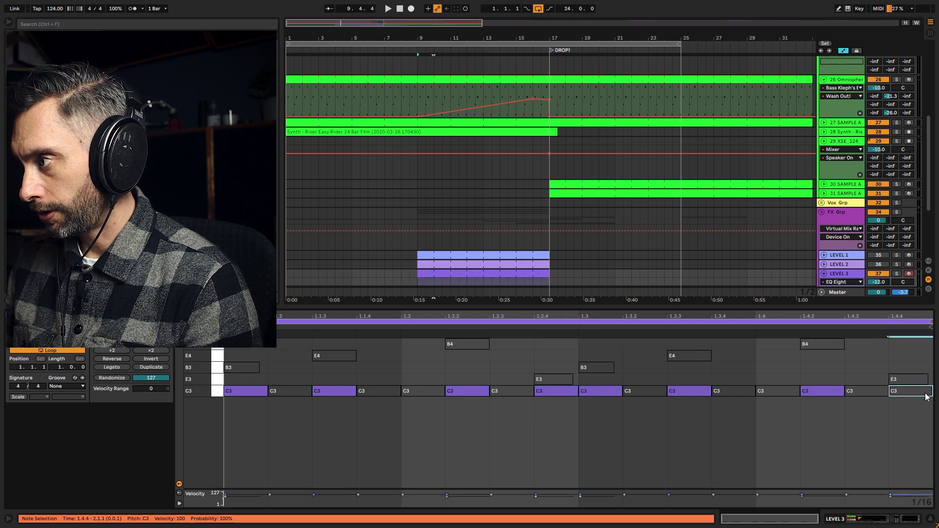
{"action": "key", "text": "0"}
{"action": "key", "text": "space"}
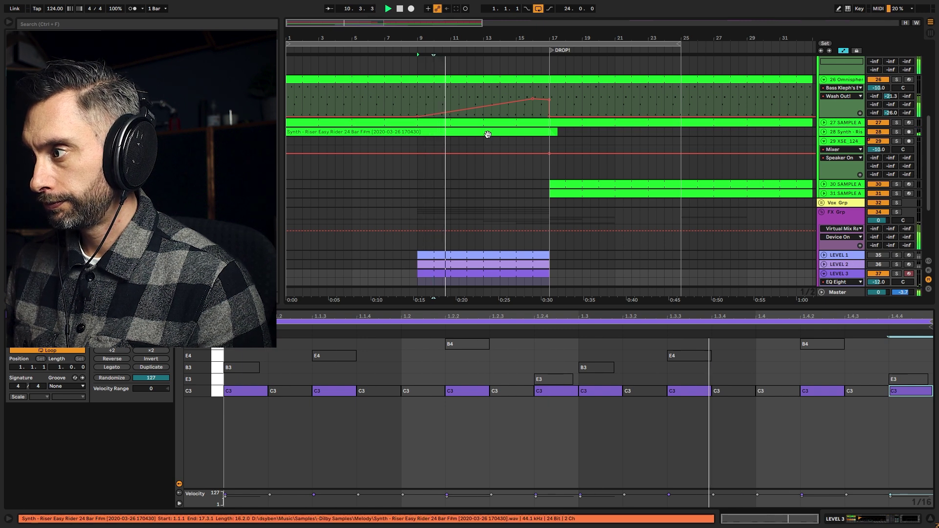
{"action": "left_click", "coordinate": [418, 203]}
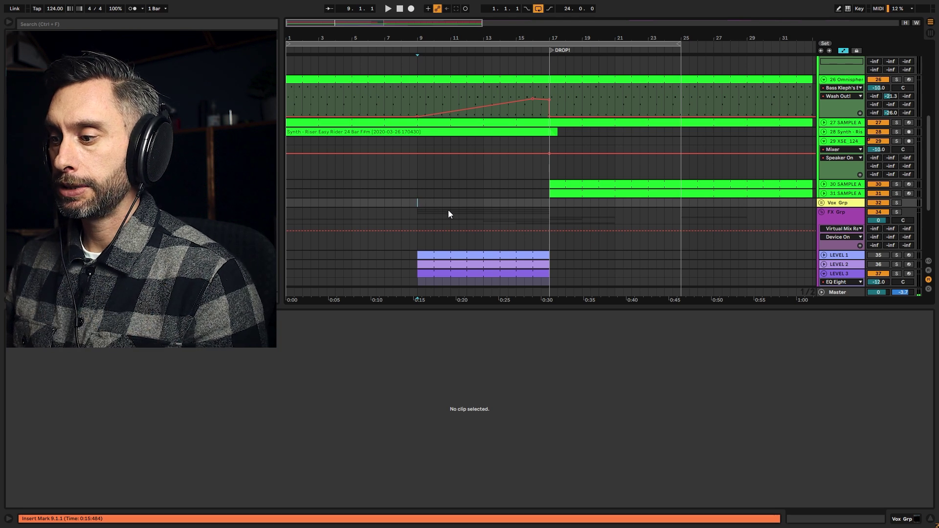
Step: Try an extra C3 hit at 1.4.3 in the LEVEL 3 clip, audition it, and swap it for one at 1.4.1
{"action": "scroll", "coordinate": [454, 198], "scroll_direction": "down", "scroll_amount": 5}
{"action": "left_click", "coordinate": [463, 200]}
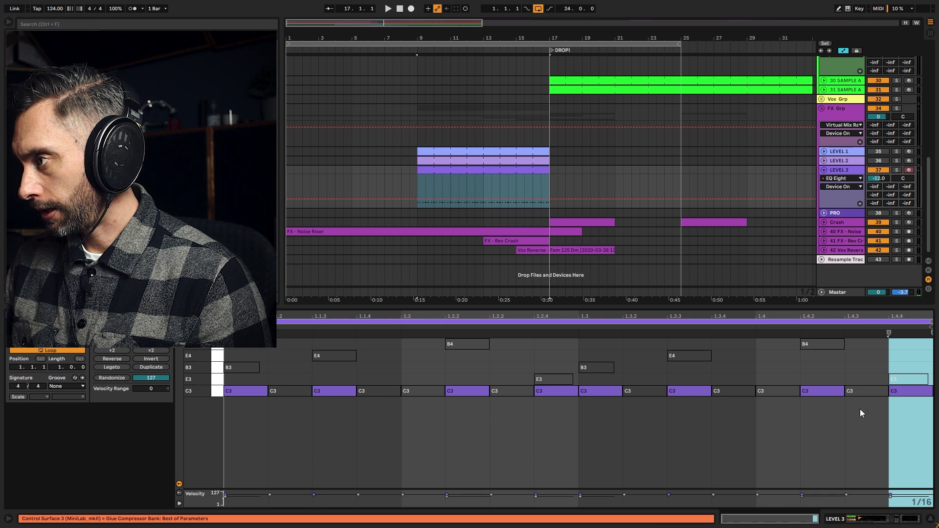
{"action": "left_click", "coordinate": [867, 391]}
{"action": "key", "text": "space"}
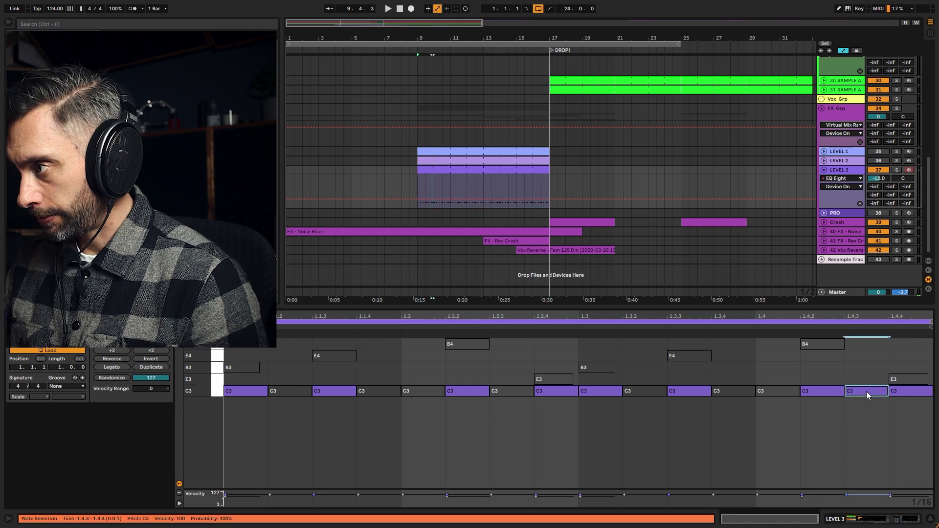
{"action": "key", "text": "space"}
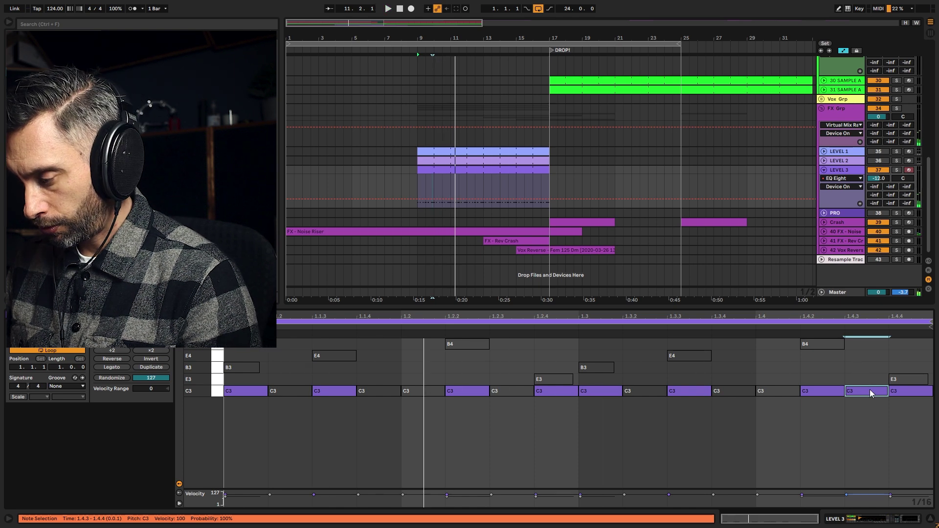
{"action": "left_click", "coordinate": [783, 391]}
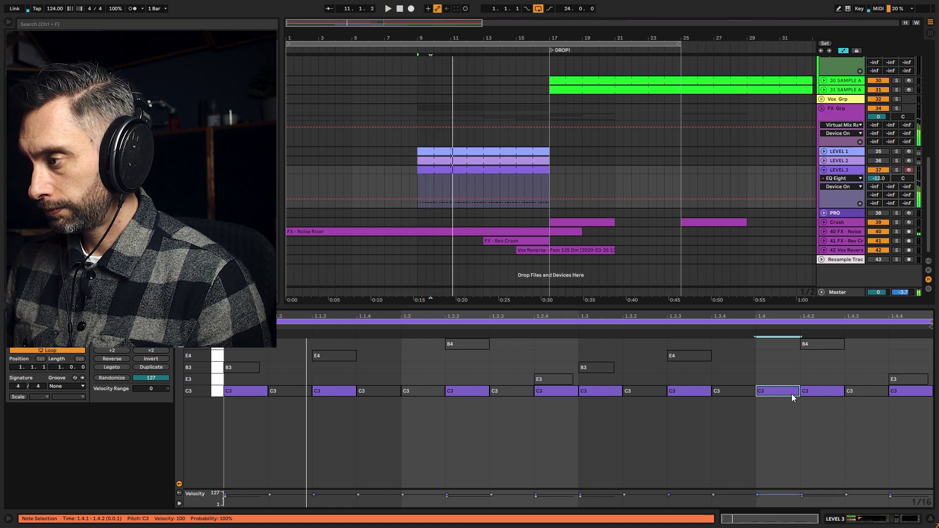
Step: Activate the C3 note at 1.3.4 instead of the one at 1.4.1 and audition the LEVEL 3 roll
{"action": "left_click", "coordinate": [737, 392]}
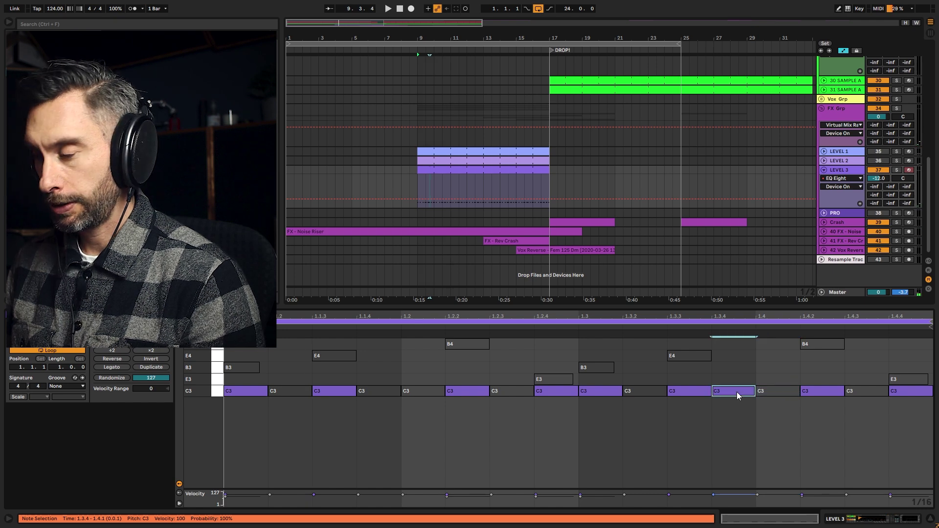
{"action": "key", "text": "space"}
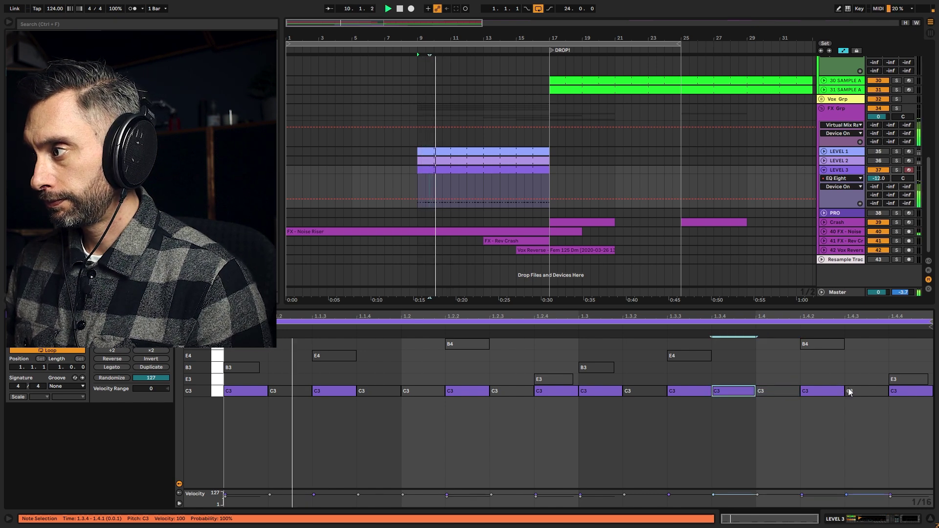
{"action": "left_click", "coordinate": [858, 391]}
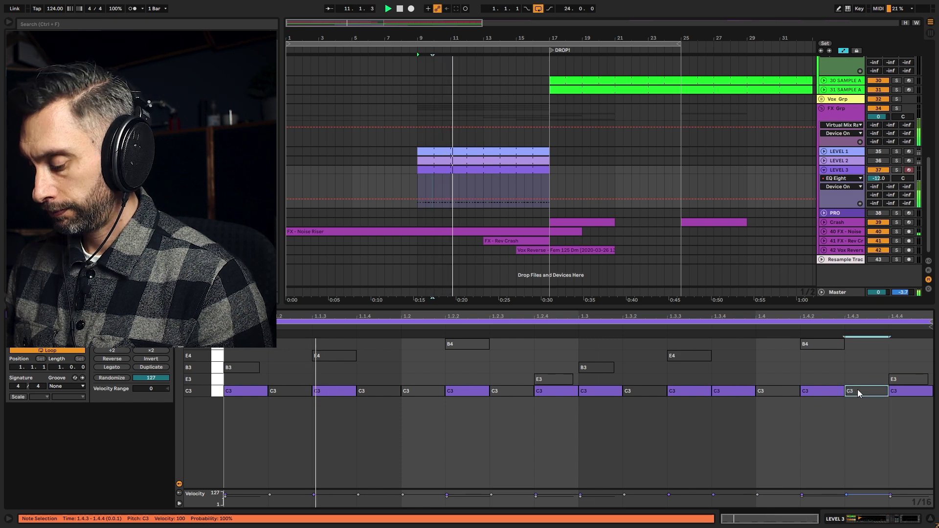
{"action": "key", "text": "space"}
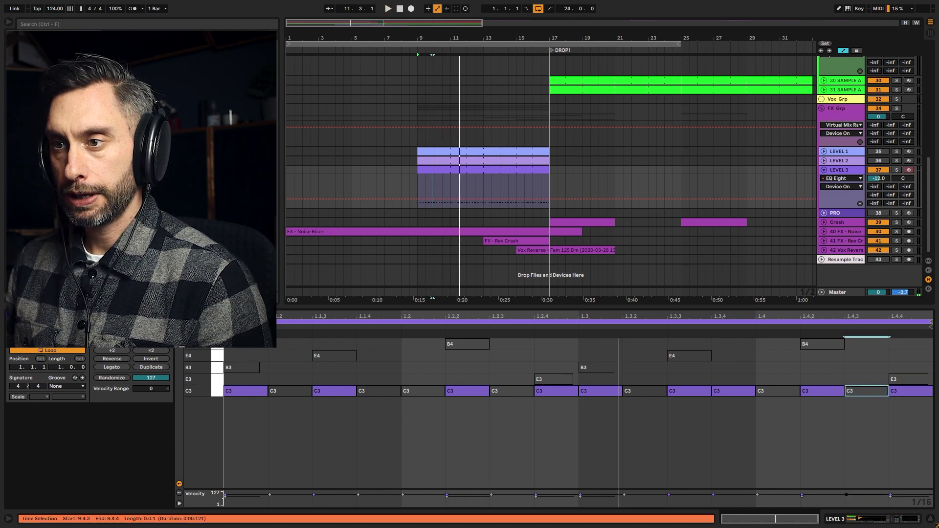
Step: Duplicate the LEVEL 3 clip's loop to two bars, activate the C3 note at 2.4.3, and audition the pattern
{"action": "left_click", "coordinate": [154, 368]}
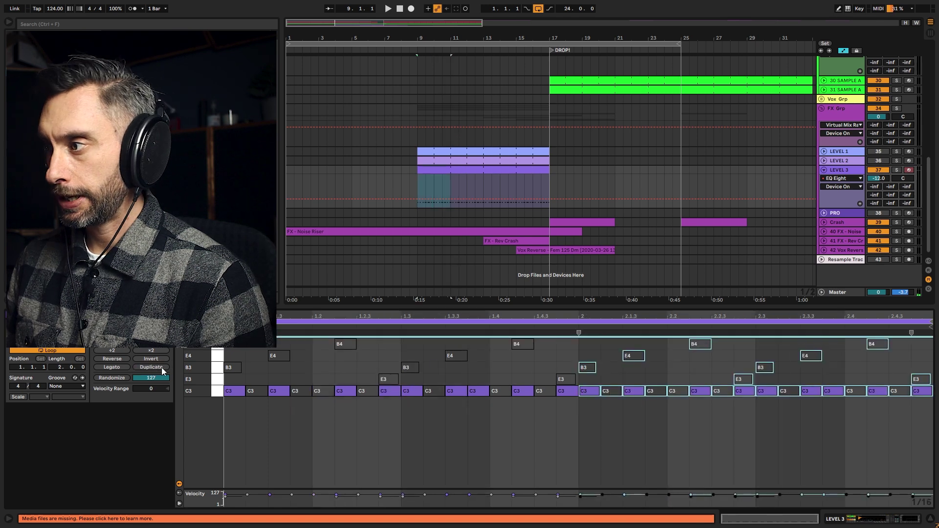
{"action": "left_click", "coordinate": [899, 390]}
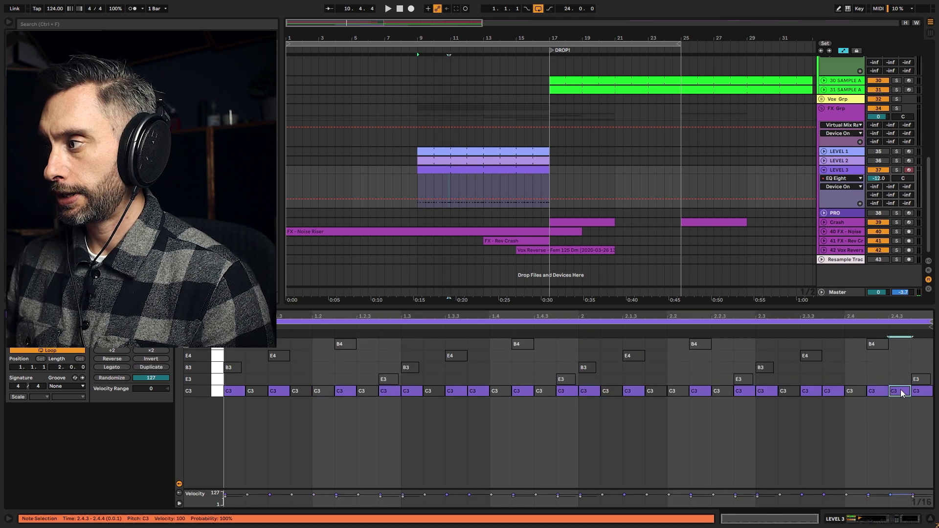
{"action": "key", "text": "space"}
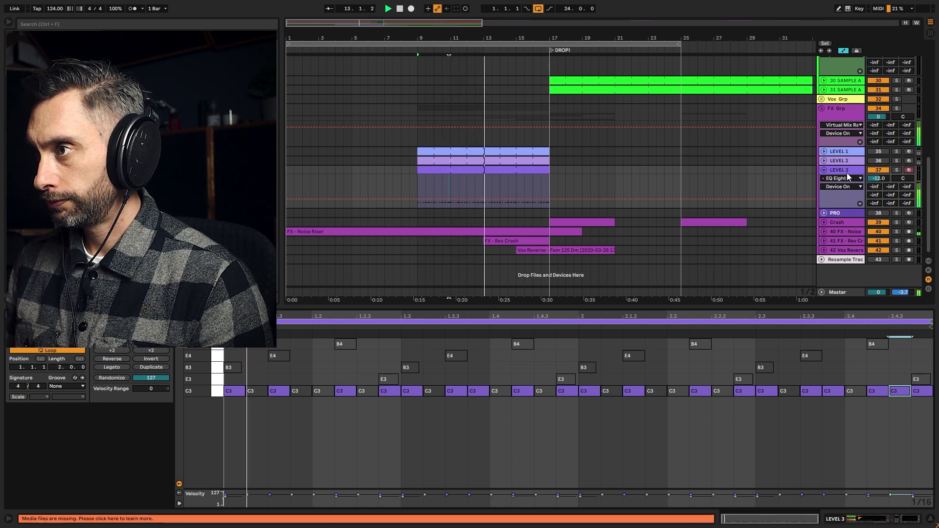
Step: Show the LEVEL 3 devices, switch the EQ Eight back on, and stop playback after hearing the roll into the drop
{"action": "key", "text": "shift+Tab"}
{"action": "left_click", "coordinate": [618, 421]}
{"action": "key", "text": "space"}
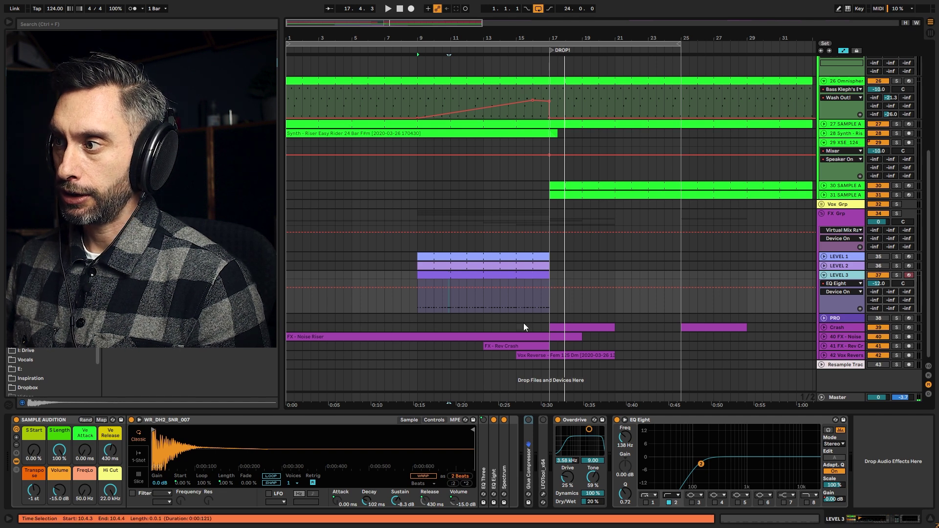
Step: Copy the last bar before the drop (16.1.1 to 17.1.1) from LEVEL 2 onto LEVEL 3 and play it soloed from bar 15
{"action": "left_click", "coordinate": [533, 265]}
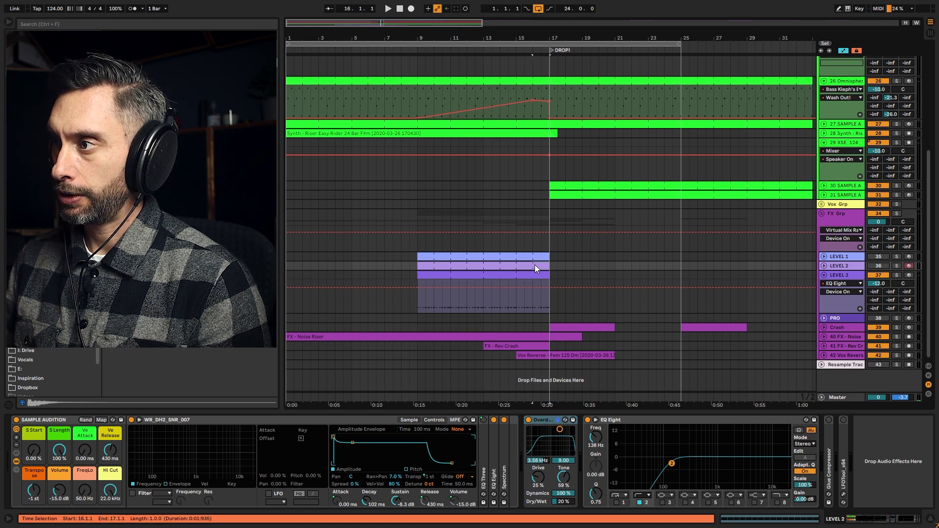
{"action": "left_click", "coordinate": [554, 292]}
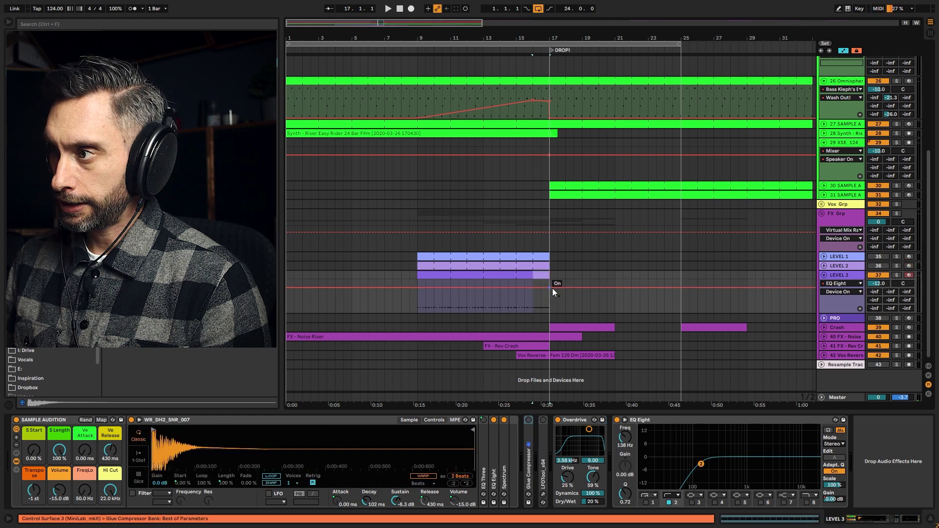
{"action": "left_click", "coordinate": [516, 301]}
{"action": "key", "text": "space"}
{"action": "key", "text": "s"}
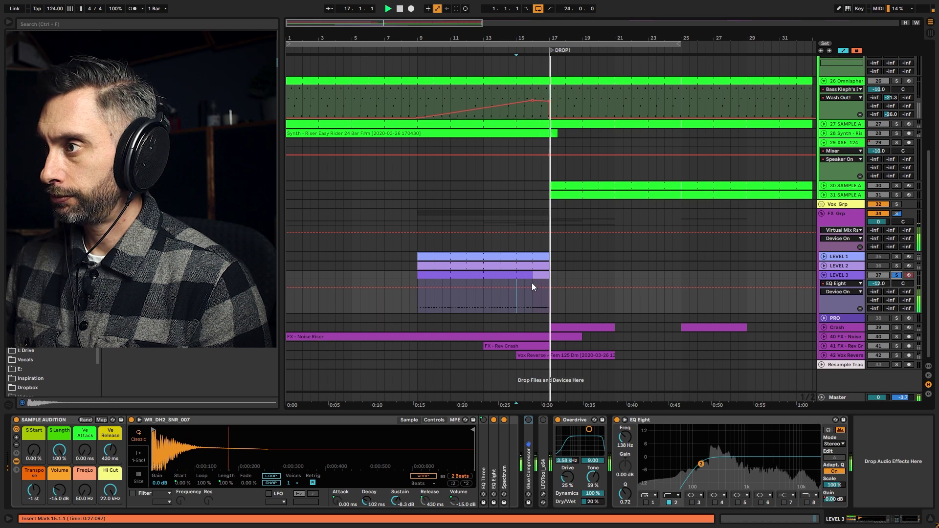
Step: Unsolo LEVEL 3 and play the transition into the drop from bar 15 with the full mix
{"action": "key", "text": "space"}
{"action": "left_click", "coordinate": [522, 303]}
{"action": "left_click", "coordinate": [515, 300]}
{"action": "key", "text": "s"}
{"action": "key", "text": "space"}
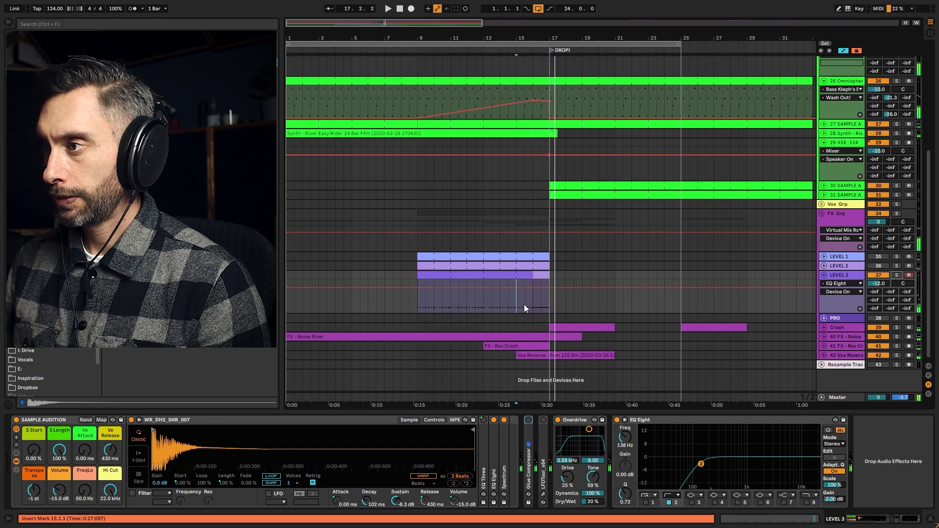
{"action": "key", "text": "space"}
Step: Open bar 15 of the LEVEL 3 roll, activate its C3 note at 1.4.3, and audition it soloed
{"action": "left_click_drag", "start_coordinate": [517, 295], "coordinate": [533, 278]}
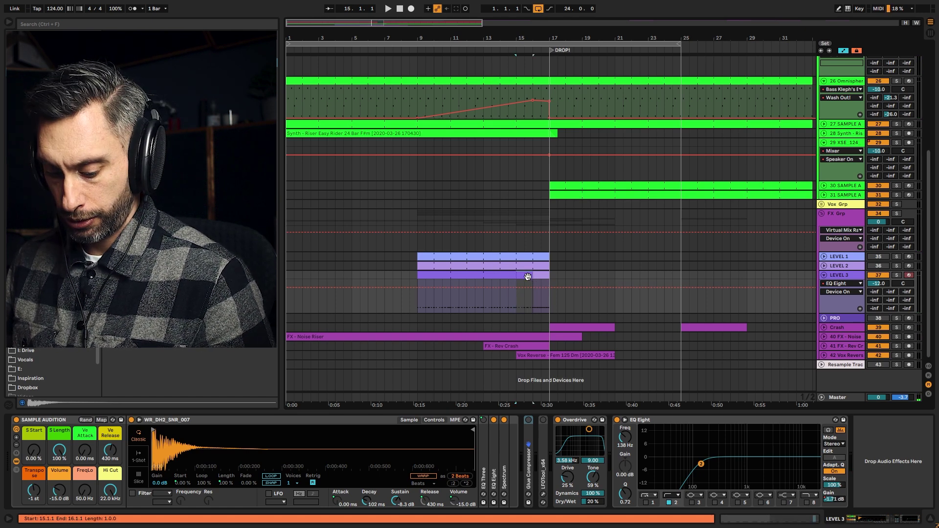
{"action": "double_click", "coordinate": [527, 276]}
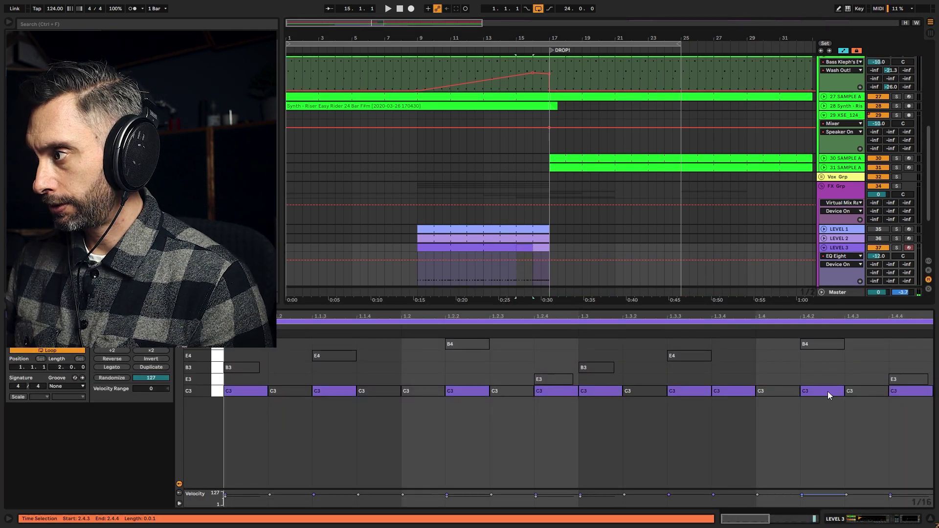
{"action": "left_click_drag", "start_coordinate": [856, 368], "coordinate": [882, 421]}
{"action": "key", "text": "0"}
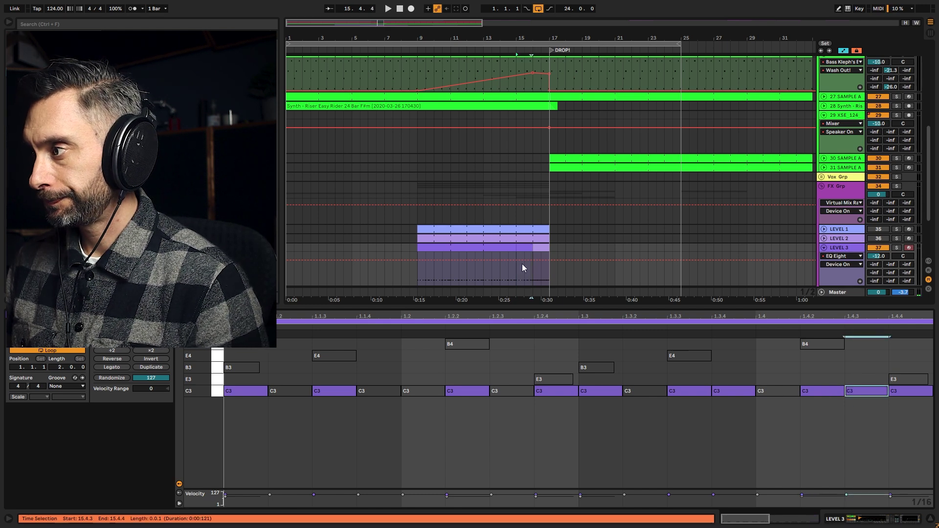
{"action": "key", "text": "space"}
{"action": "left_click", "coordinate": [897, 248]}
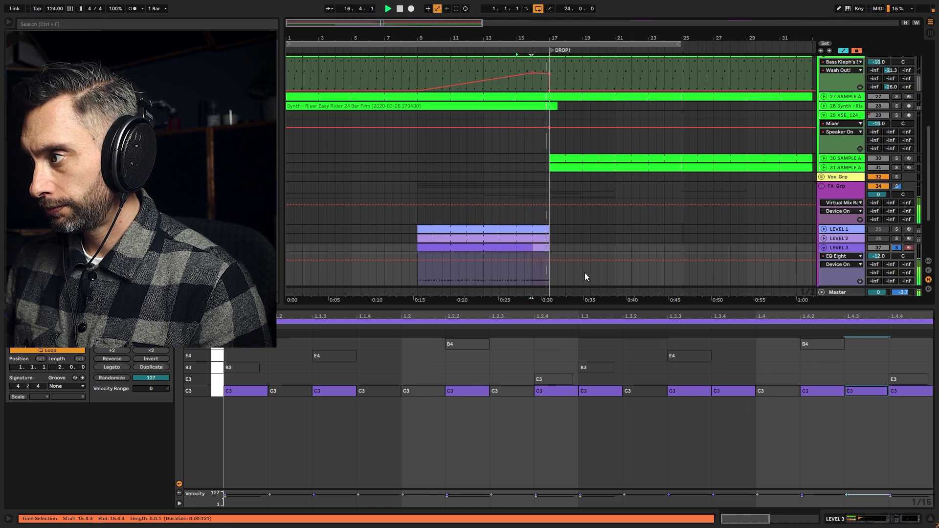
{"action": "key", "text": "space"}
Step: Extend the start of the final straight-sixteenth clip on LEVEL 3 back to 15.1.1 so it fills the last two bars
{"action": "left_click", "coordinate": [572, 249]}
{"action": "key", "text": "u"}
{"action": "left_click", "coordinate": [541, 248]}
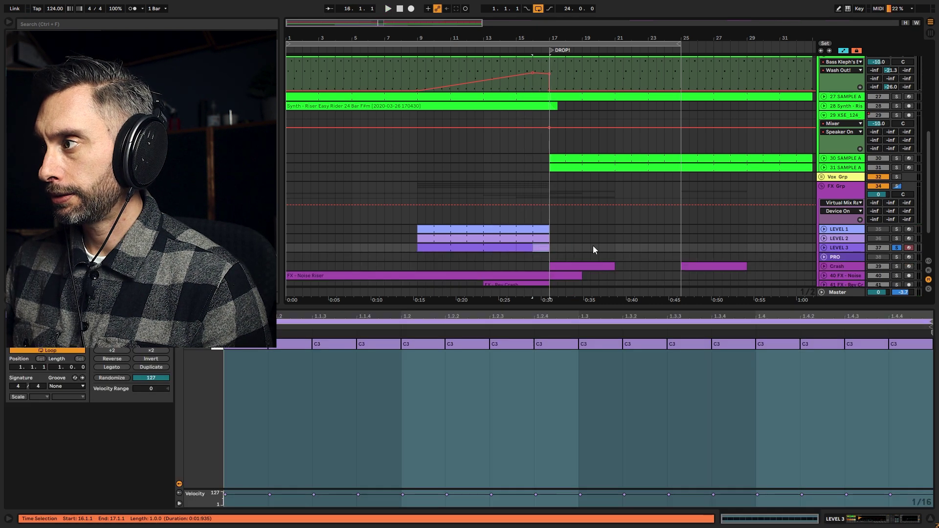
{"action": "scroll", "coordinate": [810, 240], "scroll_direction": "down", "scroll_amount": 2}
{"action": "key", "text": "shift+Left"}
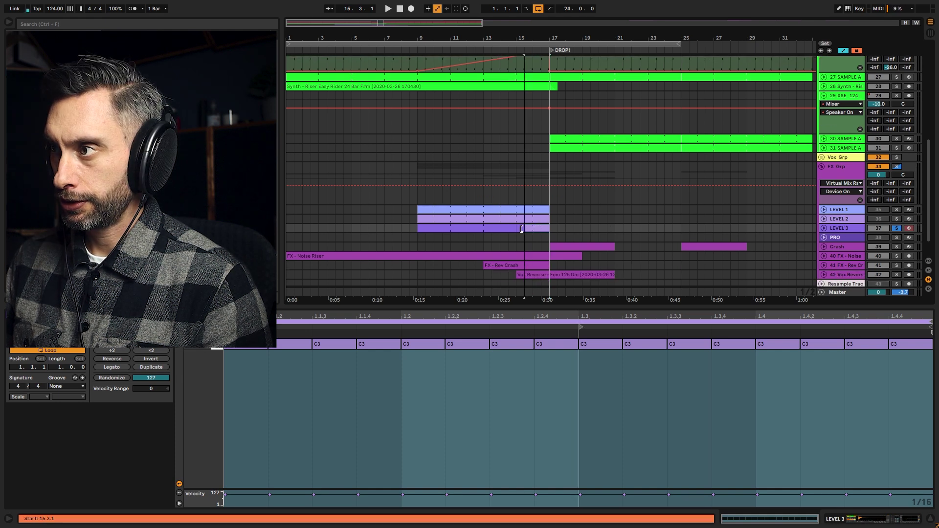
{"action": "left_click", "coordinate": [823, 228]}
{"action": "scroll", "coordinate": [808, 238], "scroll_direction": "down", "scroll_amount": 2}
Step: Play LEVEL 3 soloed from 14.3.1 and unsolo it during playback to hear the transition in the mix
{"action": "left_click", "coordinate": [509, 209]}
{"action": "key", "text": "space"}
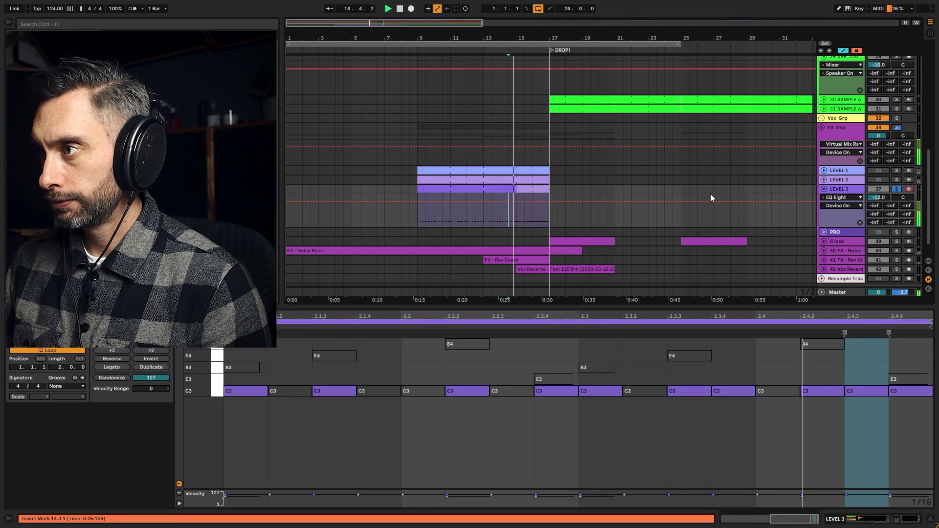
{"action": "left_click", "coordinate": [896, 189]}
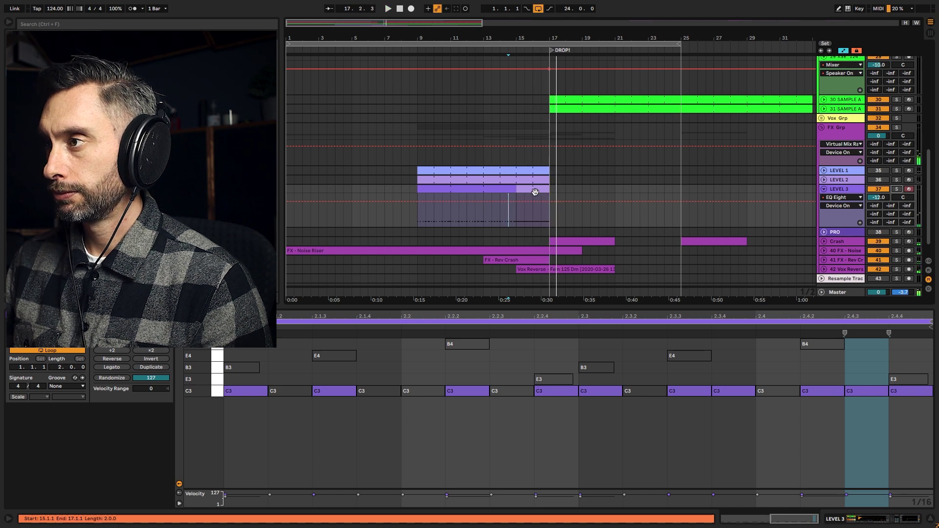
Step: Automate the LEVEL 3 EQ Eight's band 2 low-cut frequency to sweep down from a higher value at 9.1.1 to 138 Hz at 16.1.1
{"action": "left_click", "coordinate": [535, 191]}
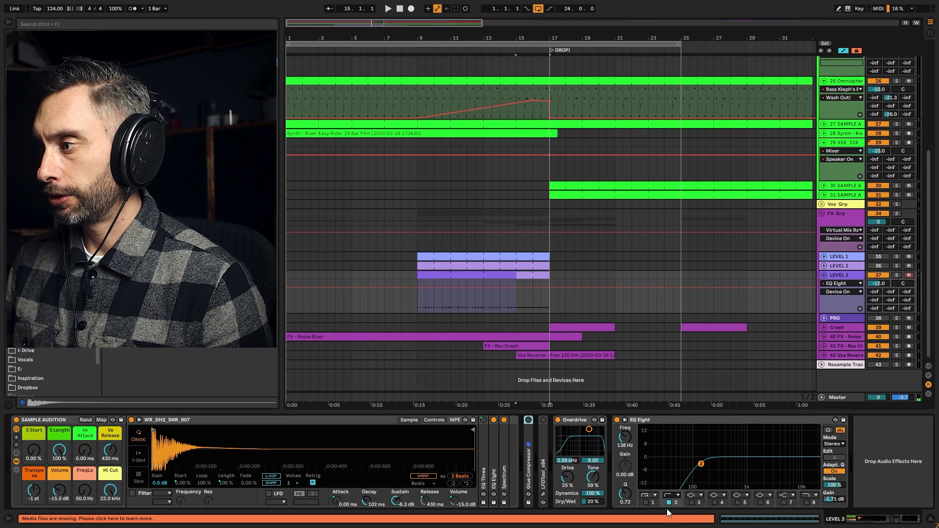
{"action": "left_click", "coordinate": [625, 438]}
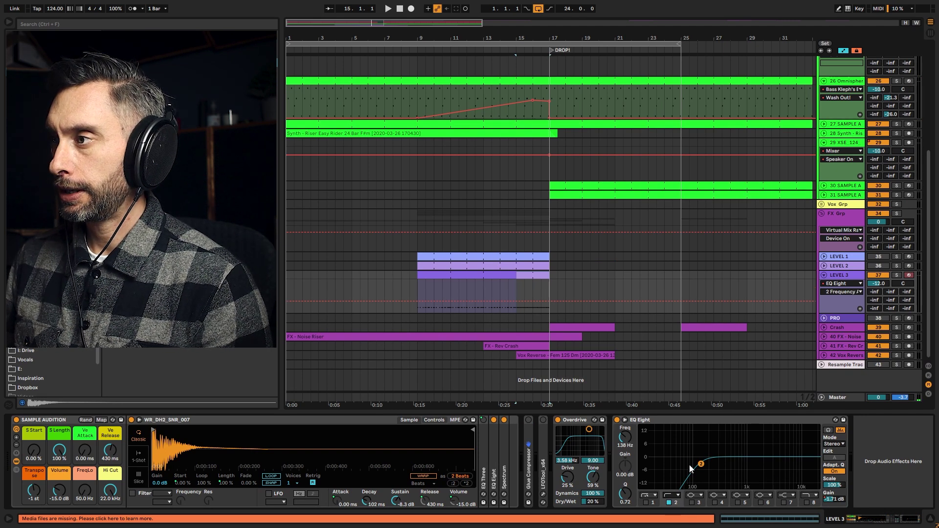
{"action": "left_click", "coordinate": [534, 301]}
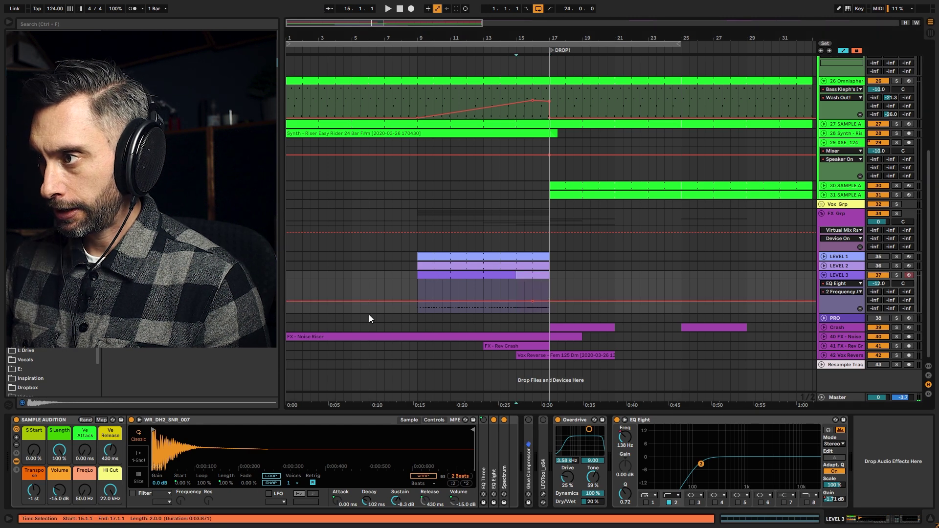
{"action": "left_click_drag", "start_coordinate": [416, 303], "coordinate": [417, 293]}
Step: Play the LEVEL 3 roll from bar 9 and listen to the low-cut sweep towards the drop
{"action": "key", "text": "space"}
{"action": "key", "text": "space"}
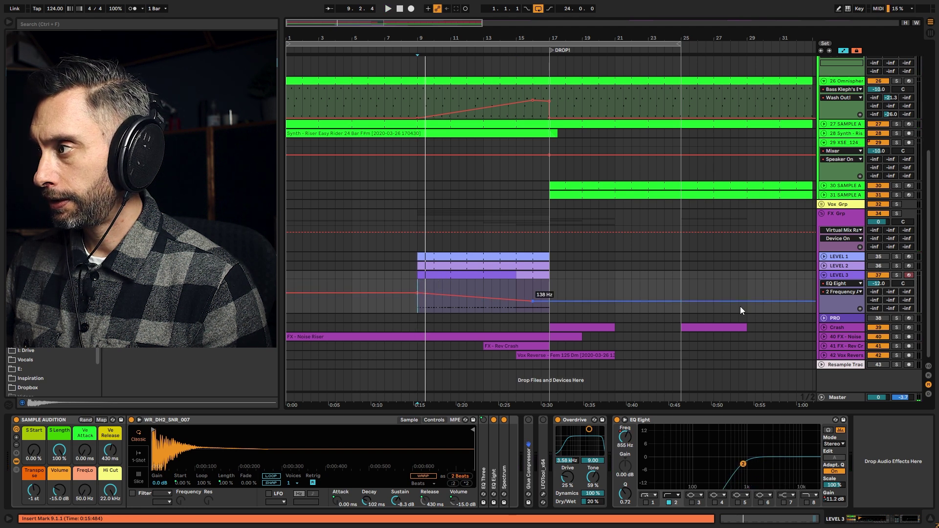
{"action": "key", "text": "space"}
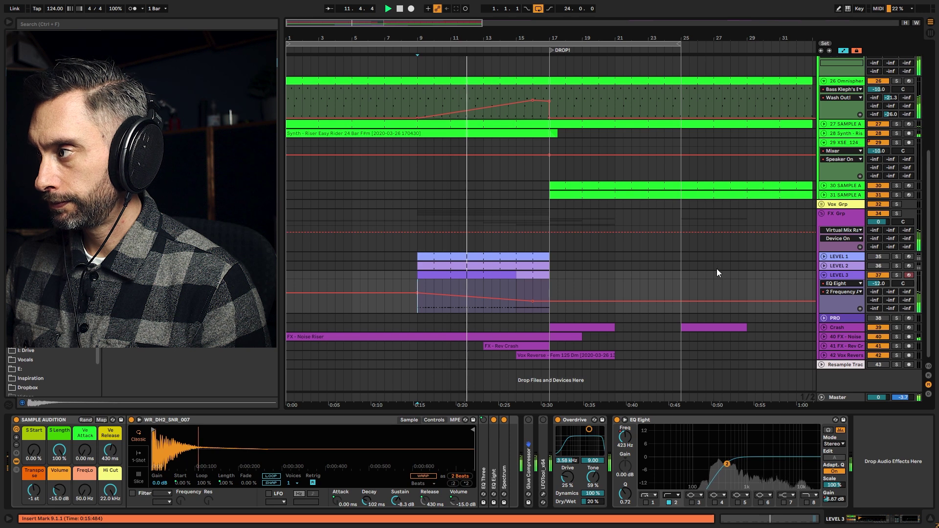
{"action": "mouse_move", "coordinate": [533, 301]}
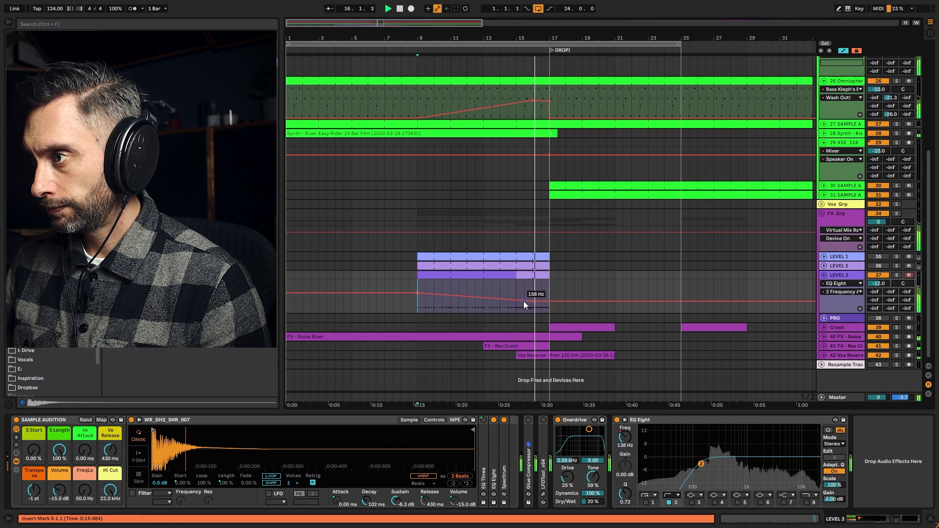
Step: Bend the LEVEL 3 low-cut frequency sweep into a curve, audition it from 15.1.1, and lower its end point to 87.0 Hz
{"action": "key", "text": "space"}
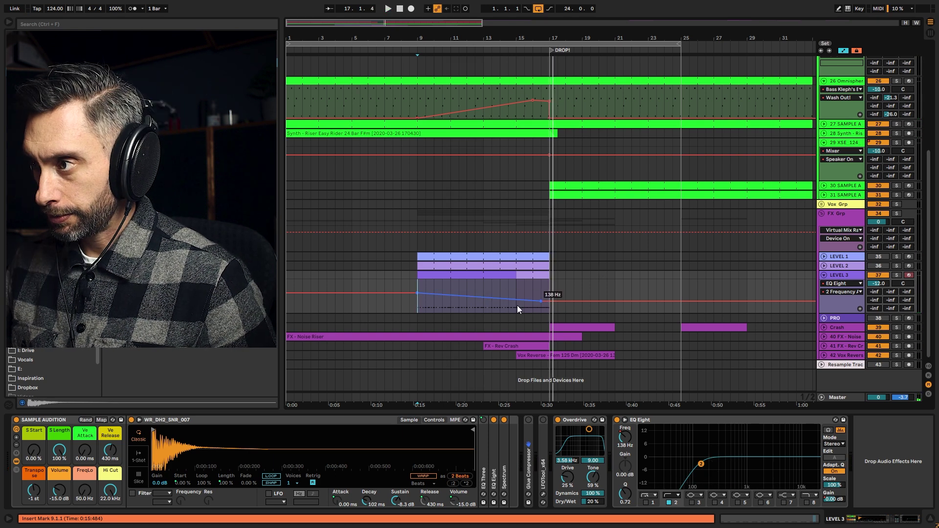
{"action": "left_click", "coordinate": [515, 310]}
{"action": "key", "text": "space"}
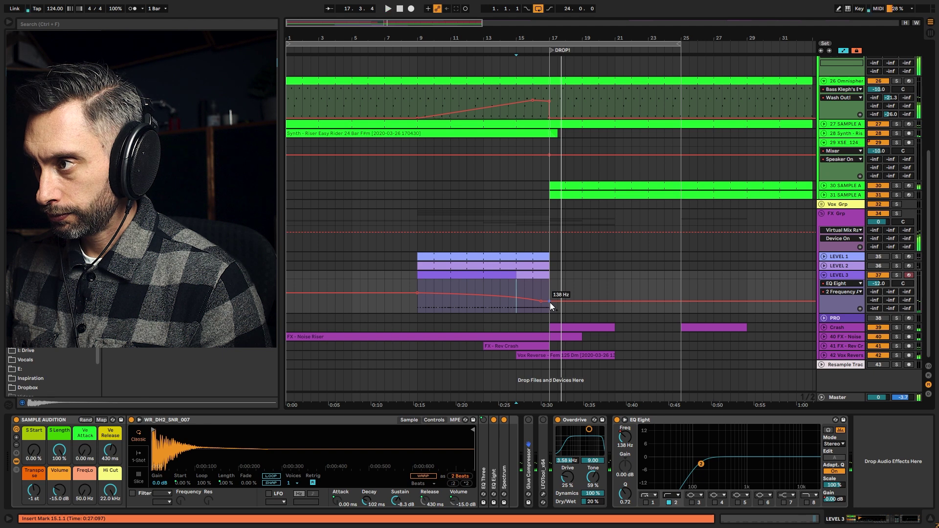
{"action": "left_click_drag", "start_coordinate": [541, 302], "coordinate": [541, 304]}
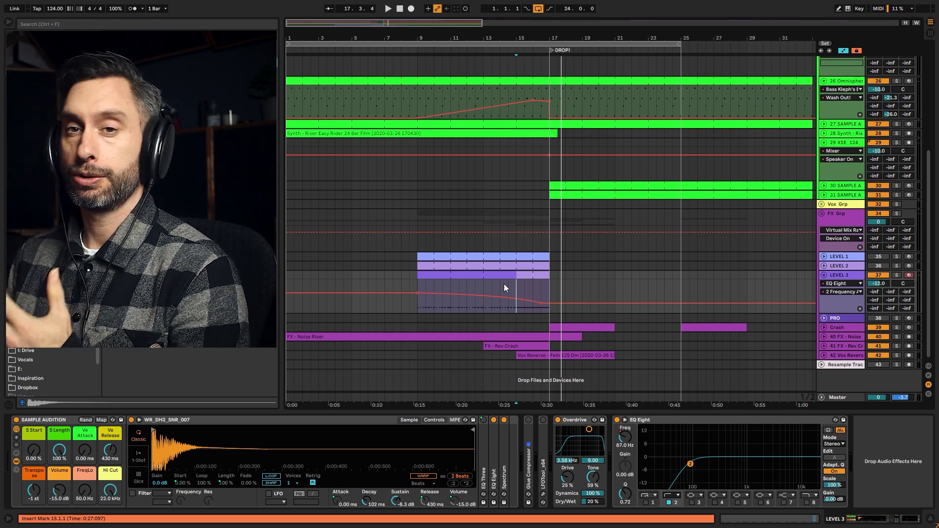
{"action": "key", "text": "space"}
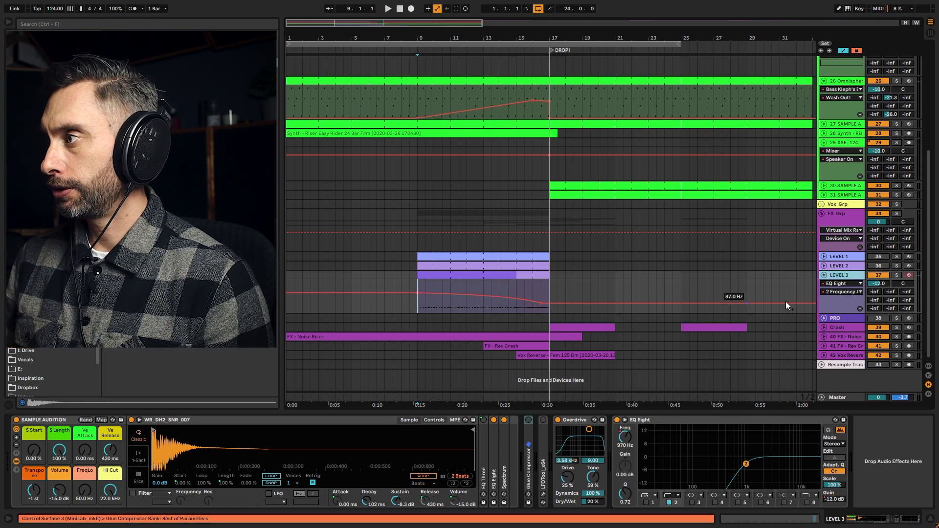
Step: Automate the LEVEL 3 B-Synth Verb send to rise from -inf dB at about bar 12 to -1.0 dB at 17.1.1, dropping back at the drop
{"action": "left_click", "coordinate": [896, 294]}
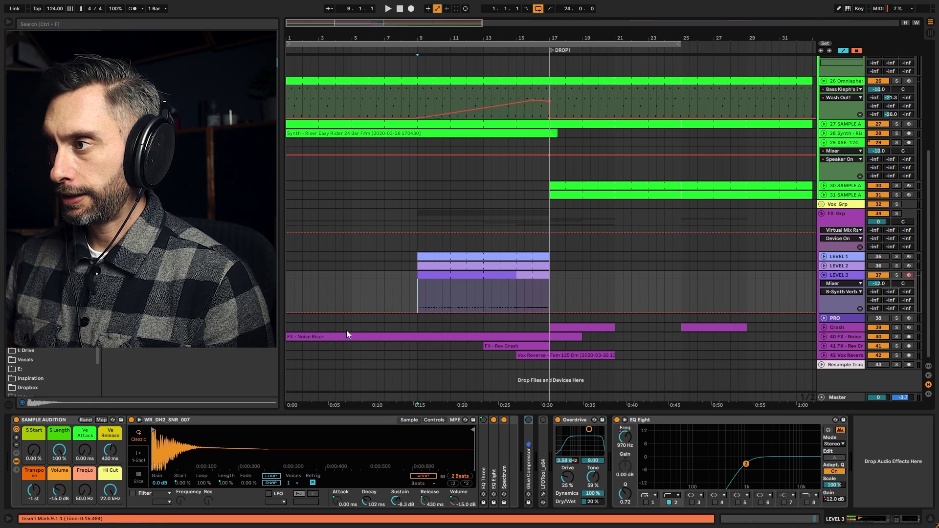
{"action": "left_click", "coordinate": [418, 313]}
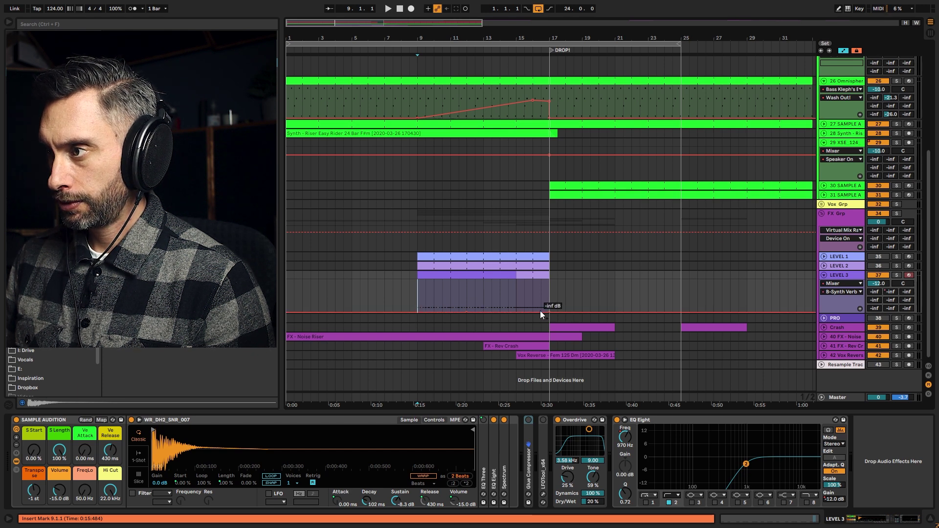
{"action": "left_click_drag", "start_coordinate": [536, 301], "coordinate": [550, 302]}
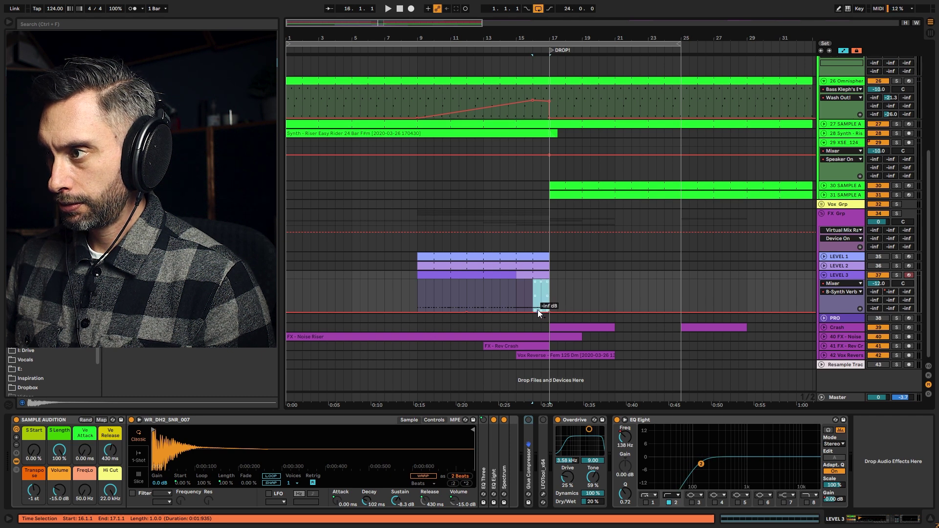
{"action": "left_click", "coordinate": [523, 312]}
{"action": "left_click_drag", "start_coordinate": [549, 312], "coordinate": [550, 285]}
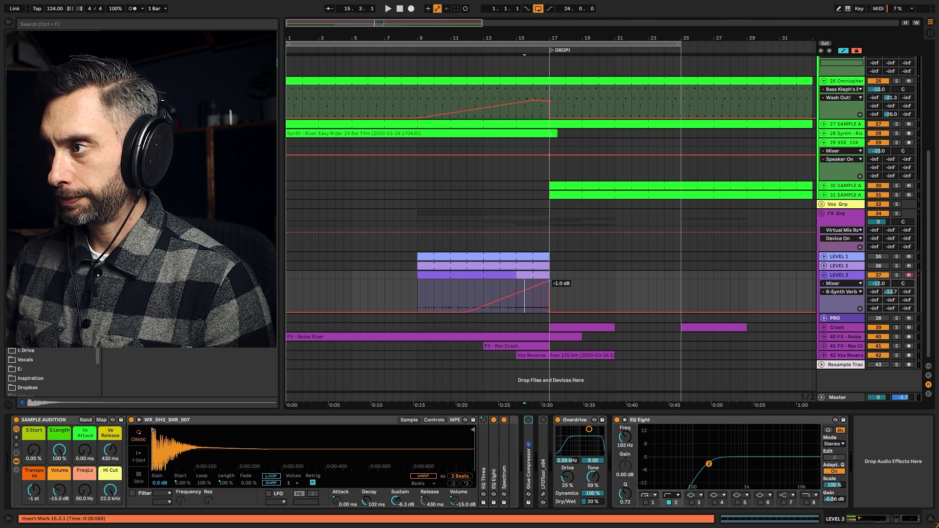
Step: Play the LEVEL 3 roll from 13.1.1 and listen to the reverb send building into the drop
{"action": "left_click", "coordinate": [929, 375]}
{"action": "left_click", "coordinate": [46, 420]}
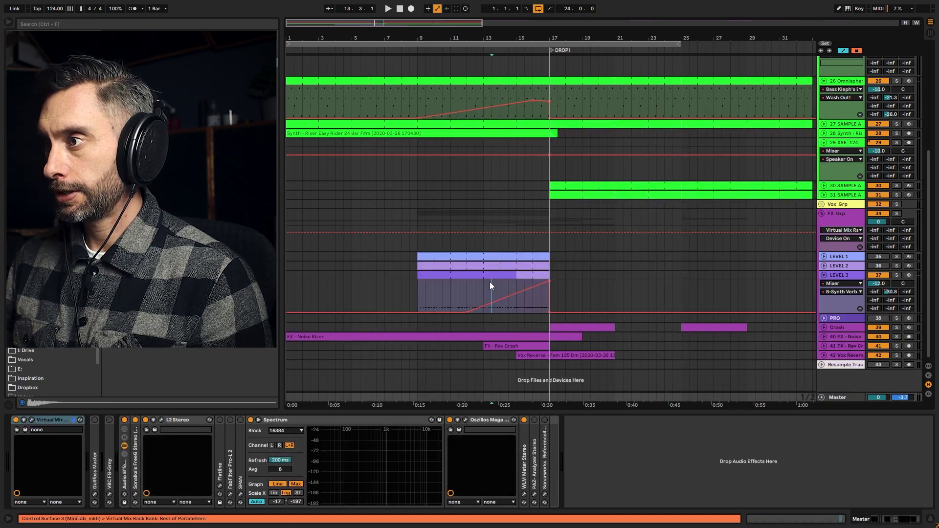
{"action": "left_click", "coordinate": [484, 283]}
{"action": "key", "text": "space"}
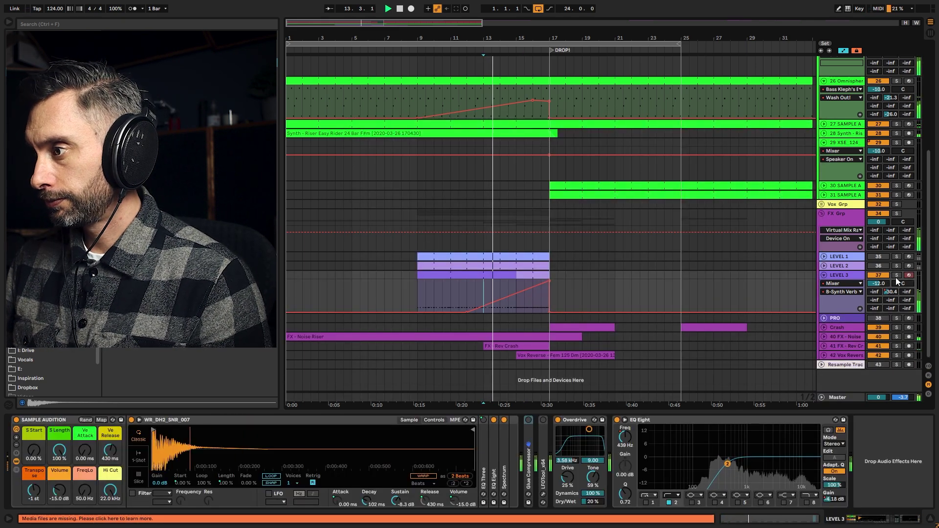
{"action": "mouse_move", "coordinate": [468, 312]}
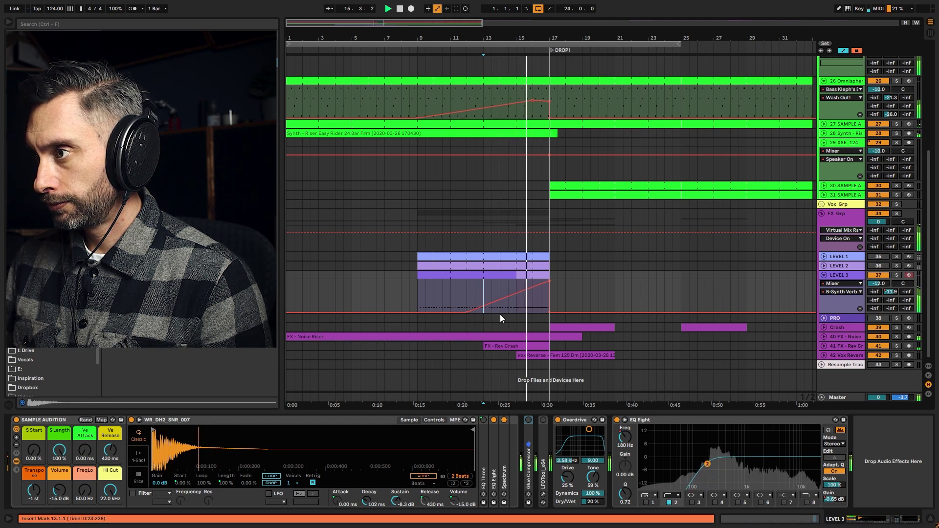
{"action": "left_click", "coordinate": [592, 281]}
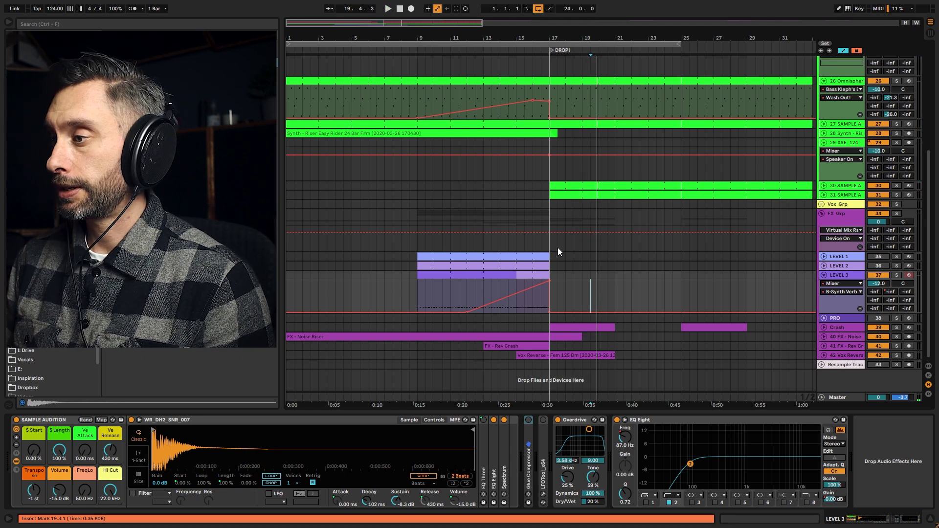
Step: Set the LEVEL 3 Overdrive's Dry/Wet to 30% and listen to the end of the roll from 16.3.1
{"action": "left_click", "coordinate": [593, 502]}
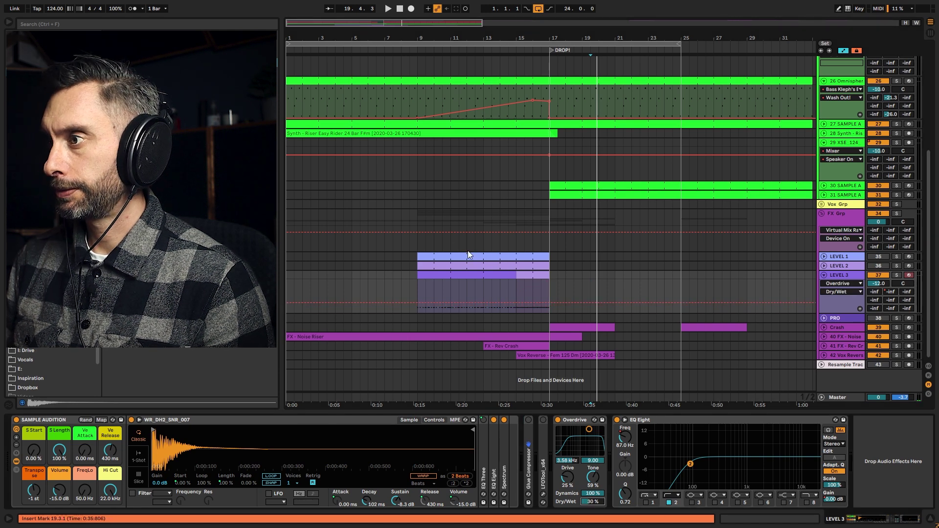
{"action": "left_click", "coordinate": [541, 289]}
{"action": "key", "text": "space"}
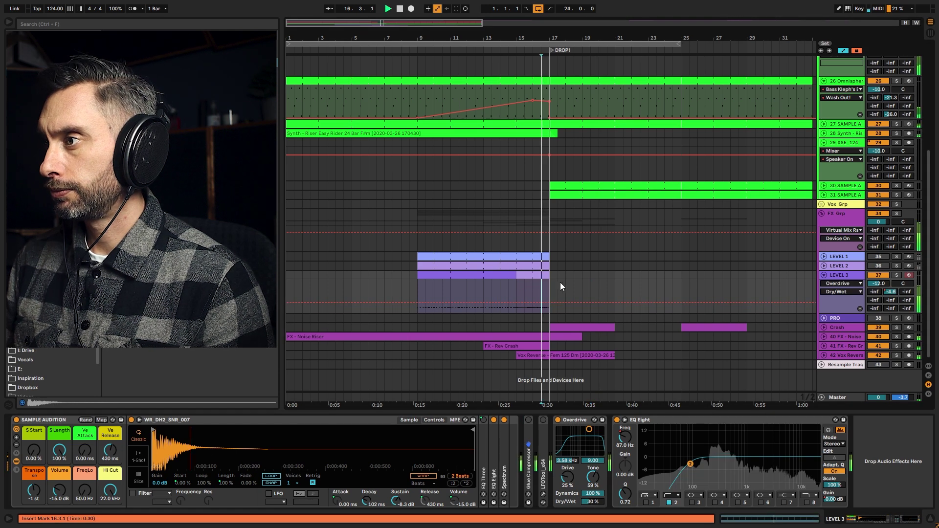
{"action": "left_click", "coordinate": [621, 271]}
{"action": "key", "text": "space"}
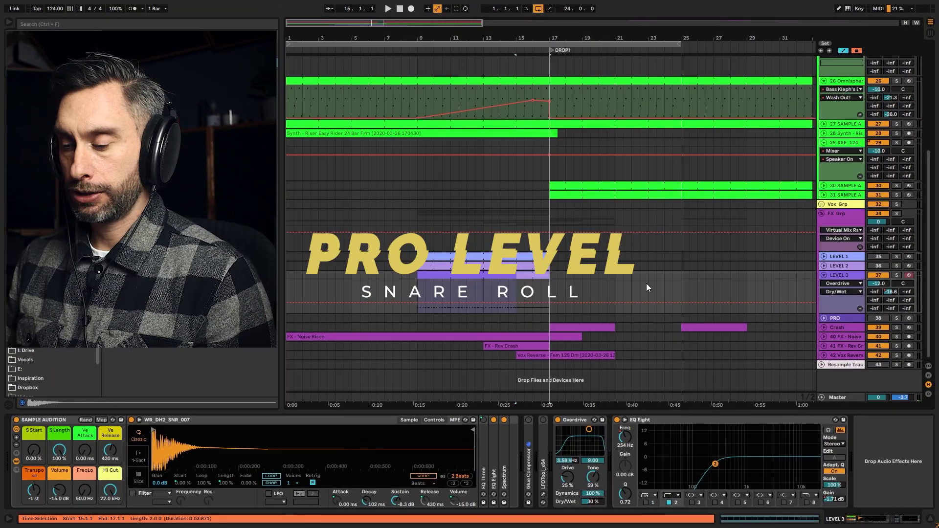
Step: Copy the first LEVEL 3 clip onto the PRO track in that track's colour, then extend and consolidate it to 17.1.1
{"action": "left_click", "coordinate": [647, 284]}
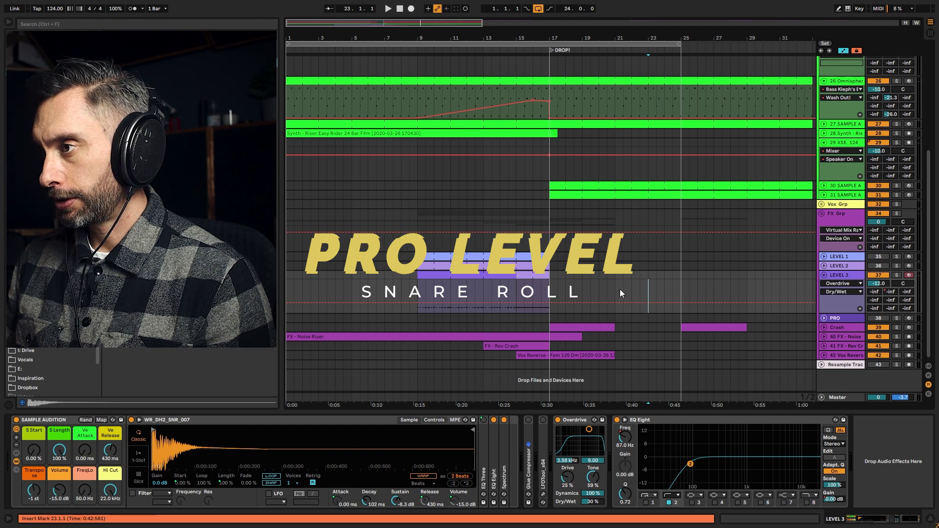
{"action": "left_click_drag", "start_coordinate": [482, 276], "coordinate": [479, 319]}
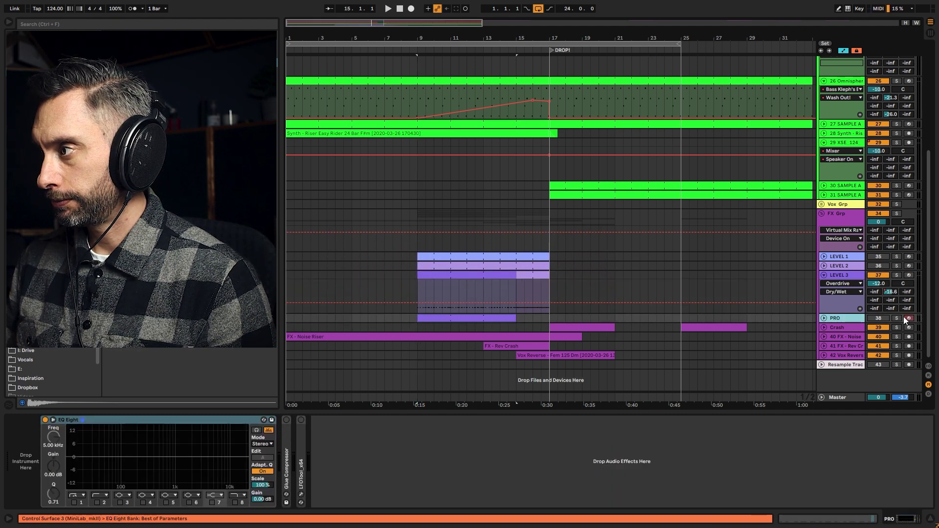
{"action": "right_click", "coordinate": [847, 317]}
{"action": "left_click", "coordinate": [792, 301]}
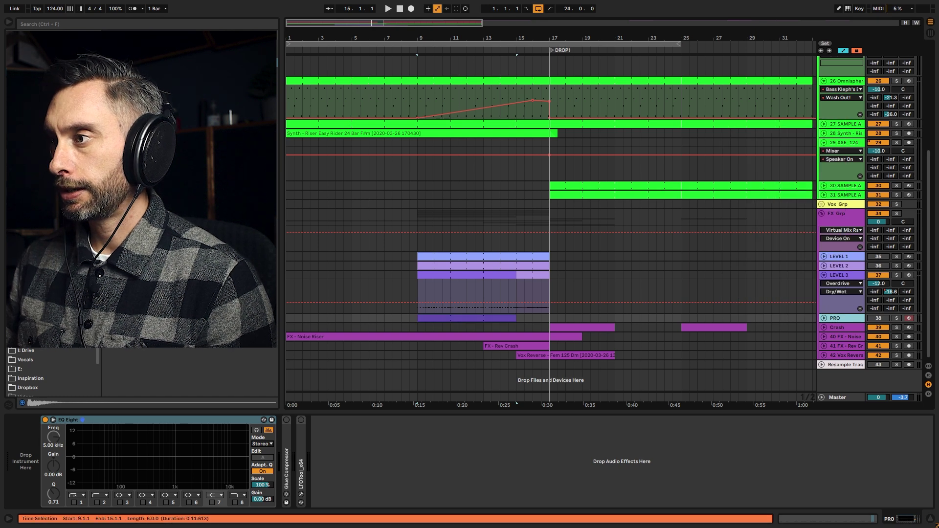
{"action": "right_click", "coordinate": [538, 319]}
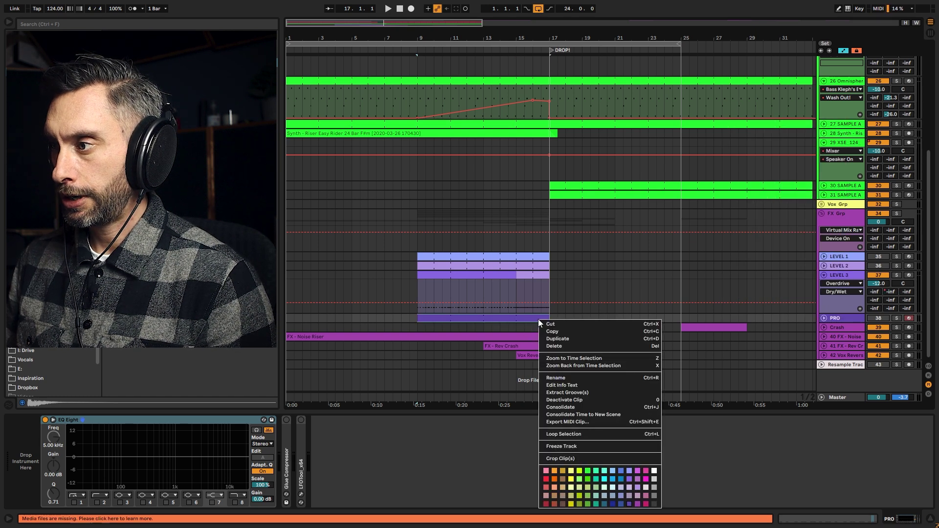
{"action": "left_click", "coordinate": [571, 407]}
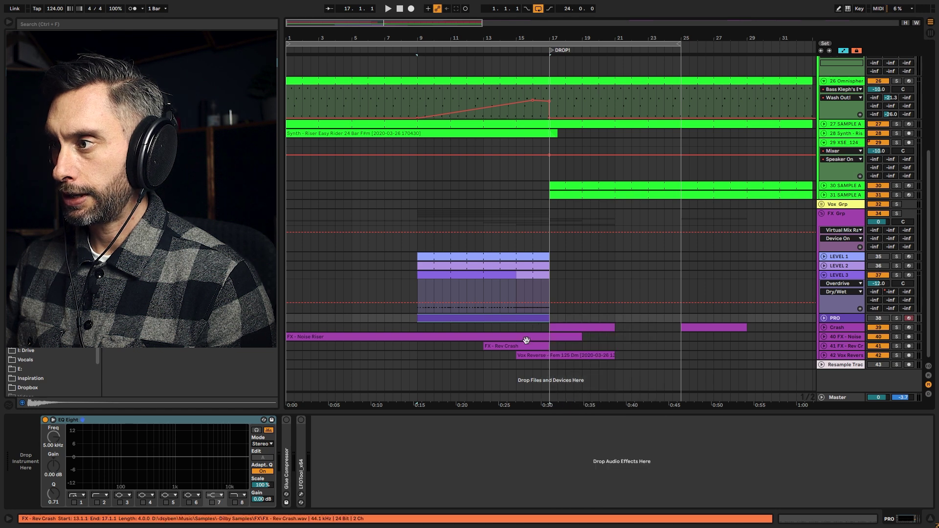
Step: Extend the start of the LEVEL 3 straight-sixteenth clip back to 9.1.1 and listen to LEVEL 3 soloed
{"action": "left_click", "coordinate": [521, 275]}
{"action": "left_click_drag", "start_coordinate": [520, 242], "coordinate": [420, 240]}
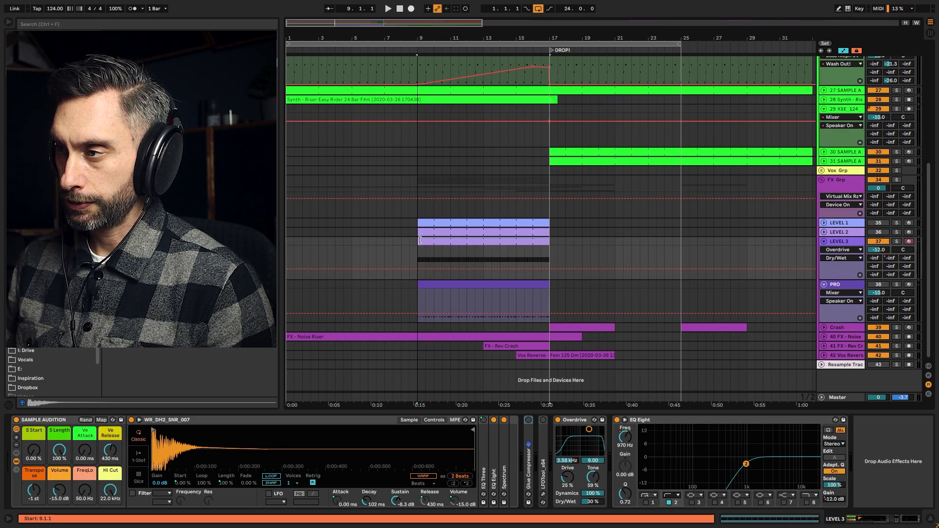
{"action": "key", "text": "space"}
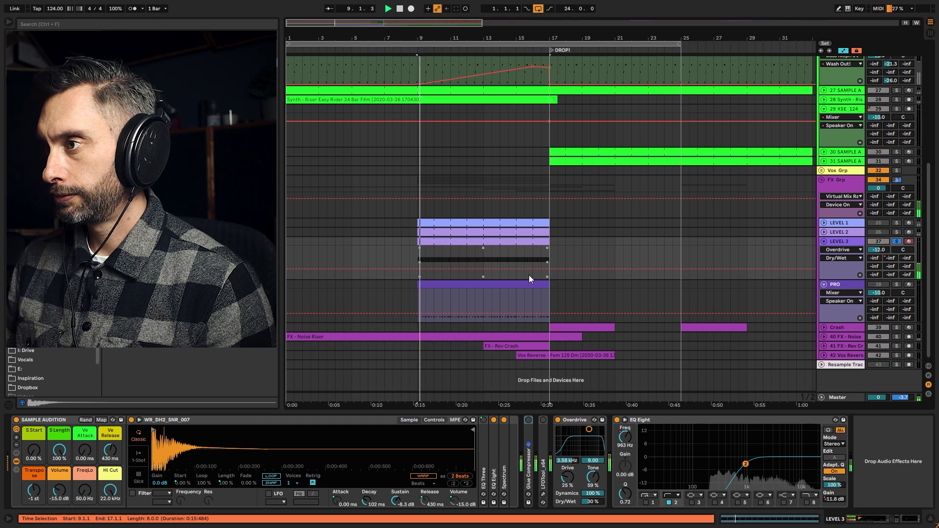
{"action": "left_click", "coordinate": [509, 254]}
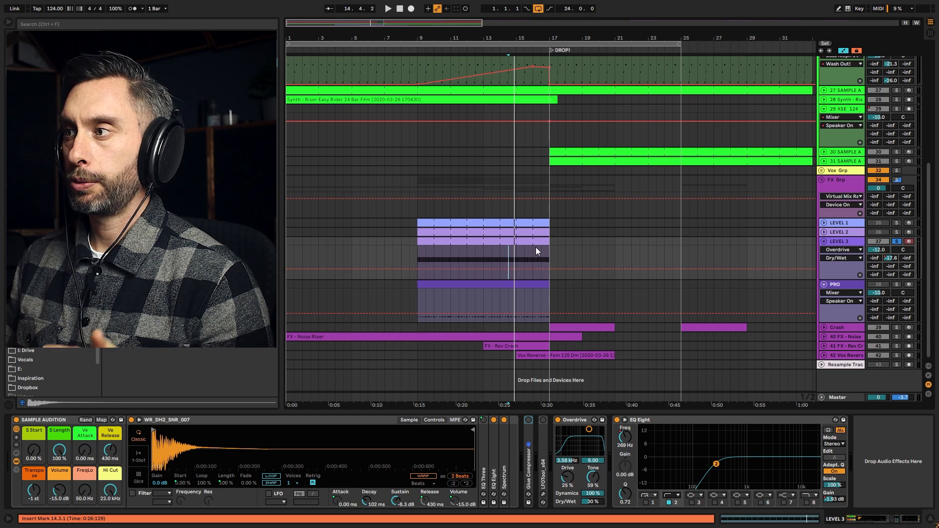
{"action": "key", "text": "space"}
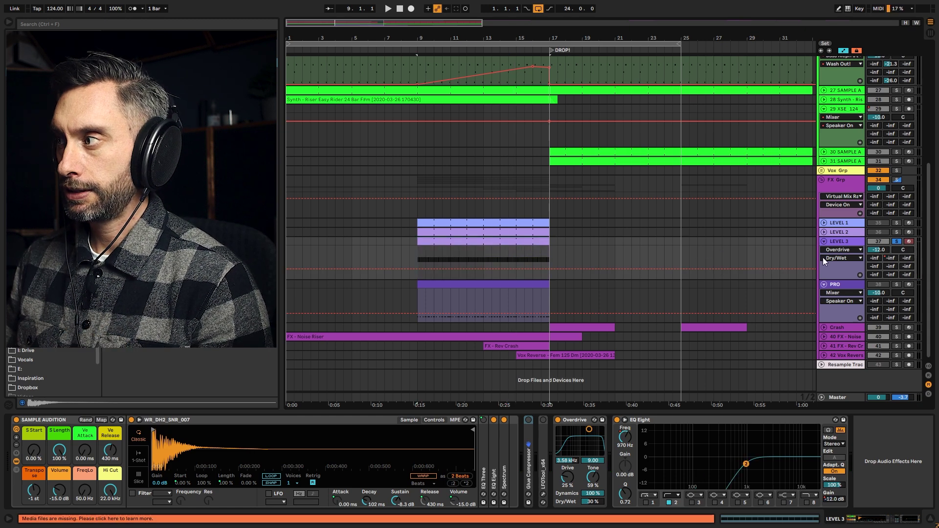
Step: Delete all notes above C3 from the PRO clip, keeping only the C3 row
{"action": "double_click", "coordinate": [465, 310]}
{"action": "left_click_drag", "start_coordinate": [226, 341], "coordinate": [935, 384]}
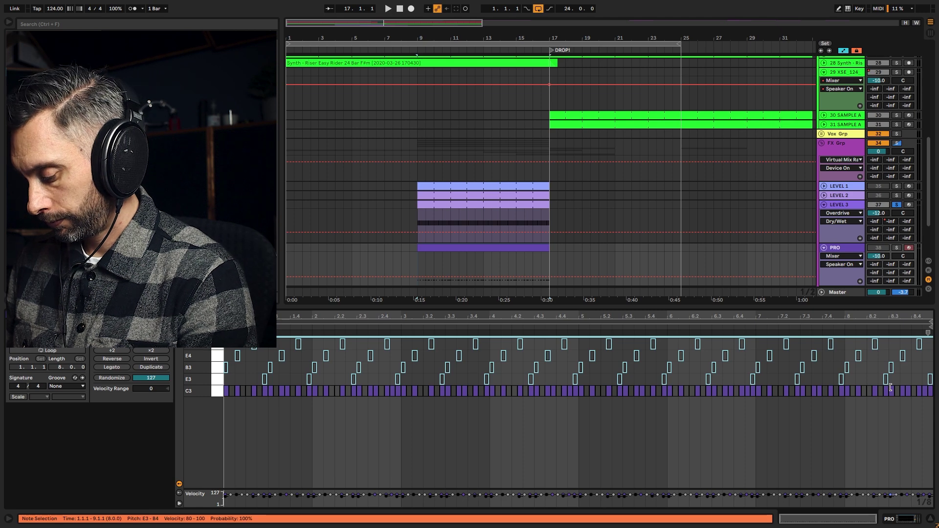
{"action": "key", "text": "Delete"}
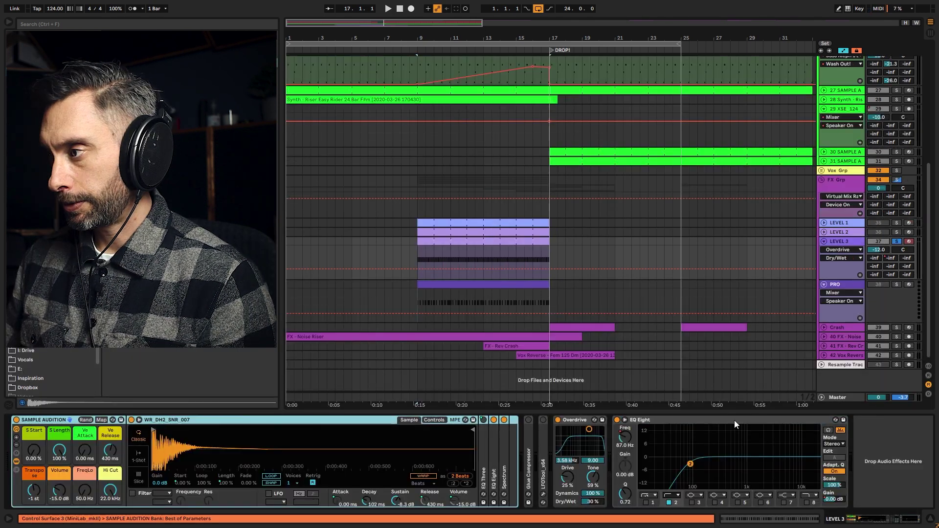
Step: Copy the LEVEL 3 device chain onto the PRO track and replace its snare sample with WR_DH2_SNR_010.wav
{"action": "left_click", "coordinate": [767, 419]}
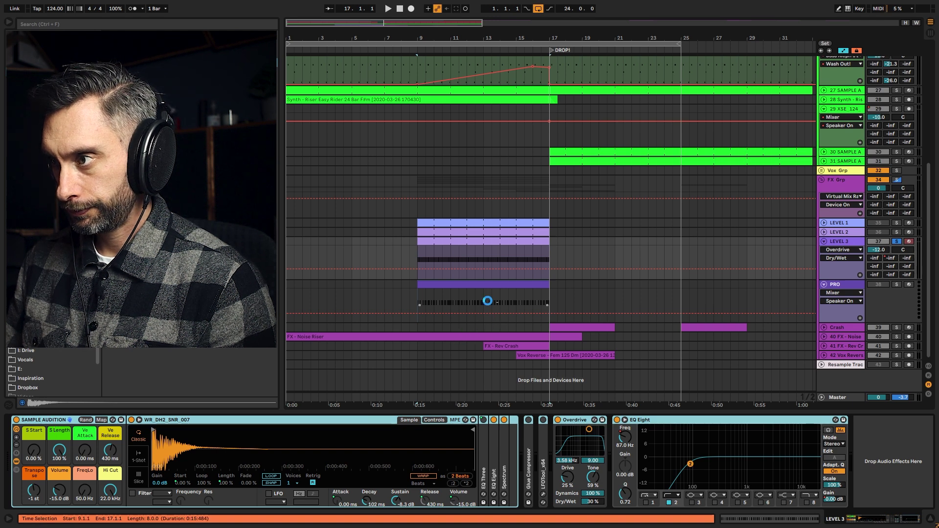
{"action": "left_click", "coordinate": [470, 468]}
{"action": "scroll", "coordinate": [195, 347], "scroll_direction": "down", "scroll_amount": 2}
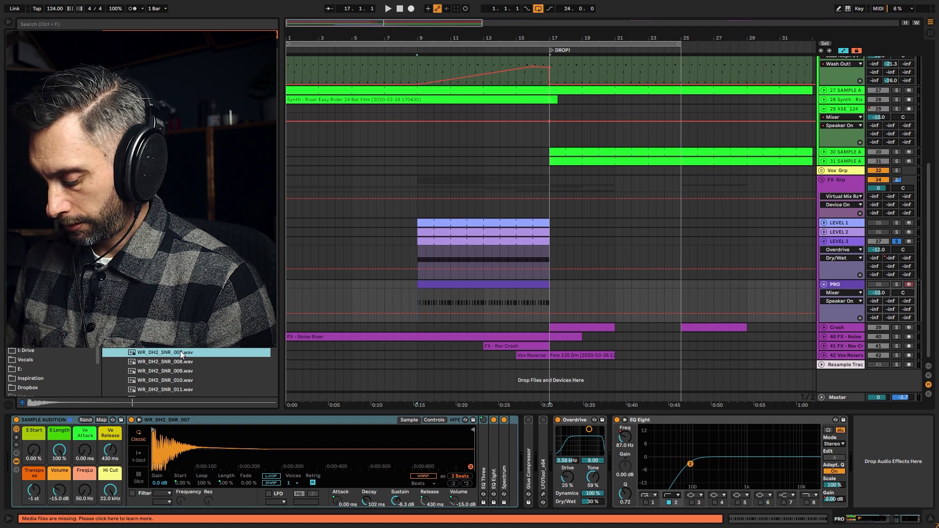
{"action": "key", "text": "Down"}
{"action": "key", "text": "Down"}
{"action": "key", "text": "Down"}
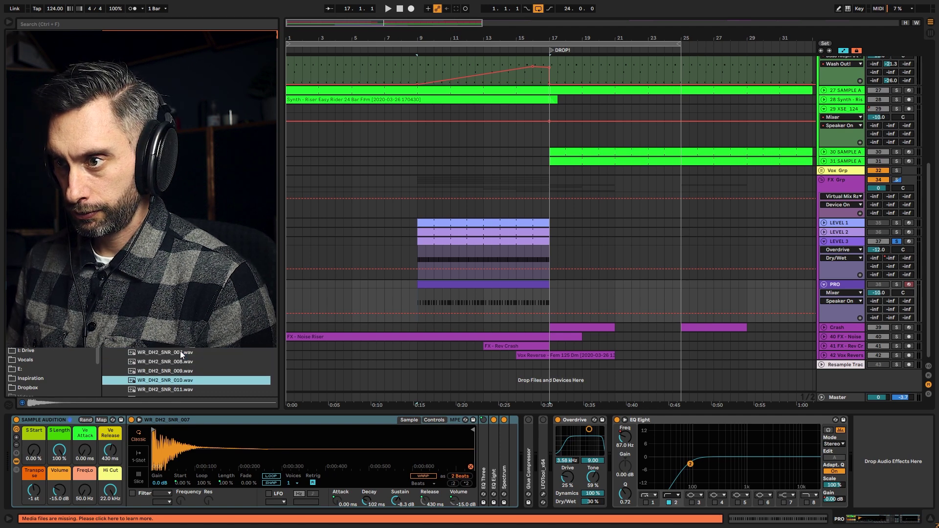
{"action": "key", "text": "Return"}
Step: Audition PRO and LEVEL 3 soloed together before the drop and set the LEVEL 3 track volume to -16.0 dB
{"action": "scroll", "coordinate": [180, 351], "scroll_direction": "down", "scroll_amount": 2}
{"action": "left_click", "coordinate": [548, 315]}
{"action": "key", "text": "space"}
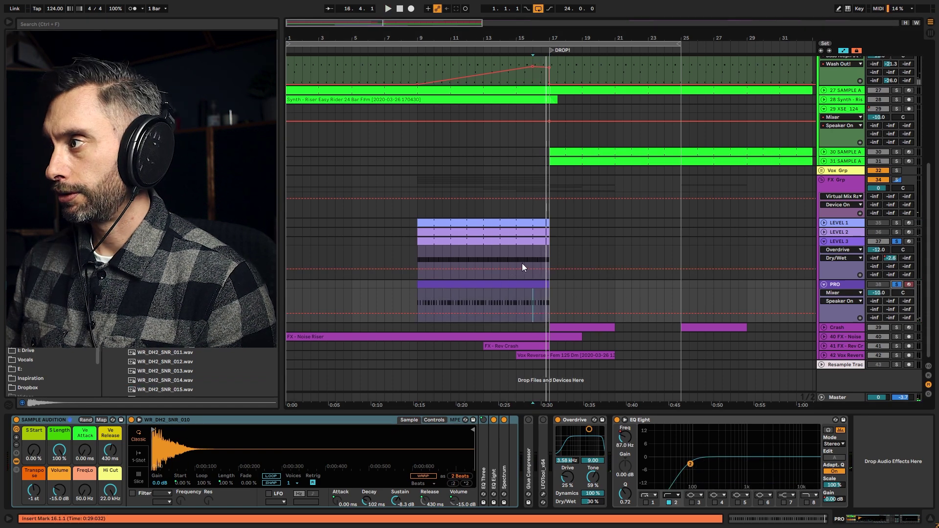
{"action": "left_click", "coordinate": [875, 250]}
{"action": "key", "text": "Down"}
{"action": "key", "text": "Down"}
{"action": "key", "text": "Down"}
{"action": "key", "text": "Down"}
{"action": "left_click", "coordinate": [541, 276]}
{"action": "key", "text": "space"}
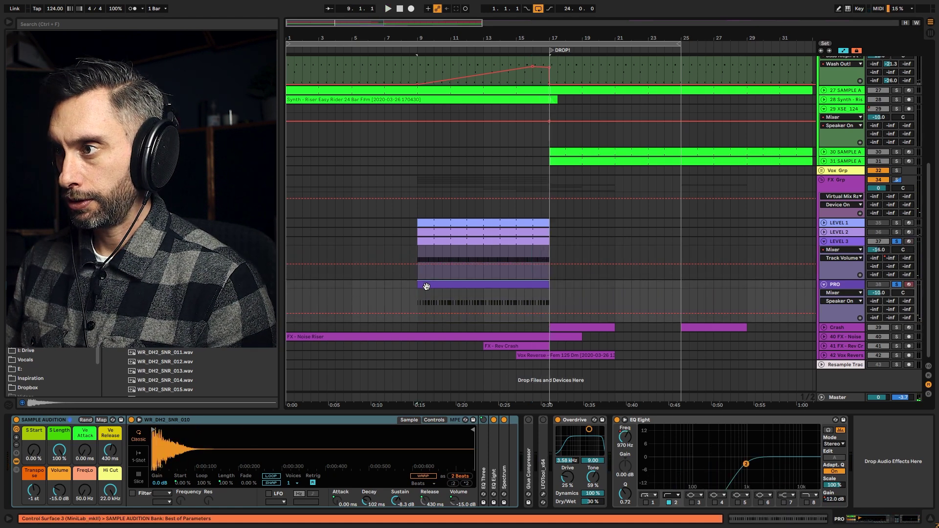
Step: Deactivate the C3 notes from 1.1.1 to 1.4.1 in the PRO clip
{"action": "double_click", "coordinate": [428, 285]}
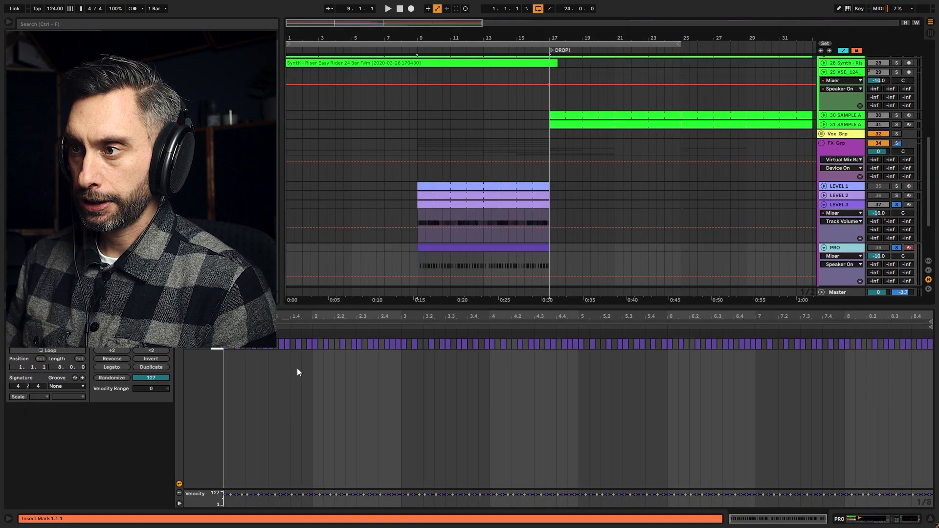
{"action": "left_click_drag", "start_coordinate": [288, 355], "coordinate": [230, 349]}
{"action": "key", "text": "0"}
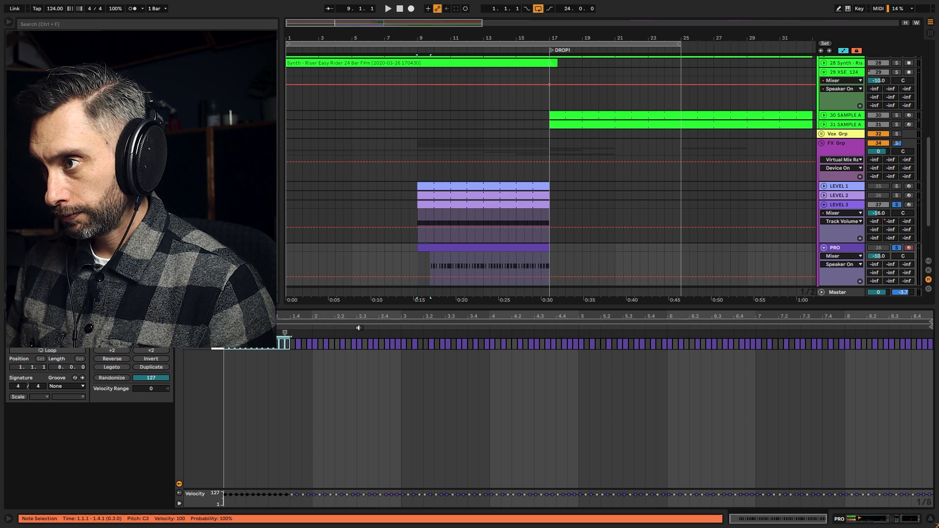
Step: Audition the PRO roll and deactivate the C3 notes from 2.2.2 to 2.3.4 in its clip
{"action": "key", "text": "space"}
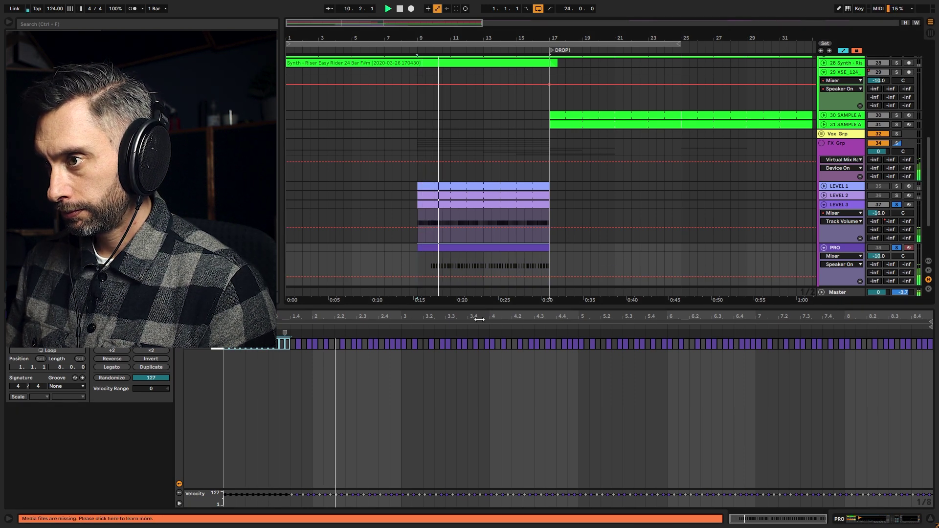
{"action": "left_click_drag", "start_coordinate": [341, 357], "coordinate": [370, 333]}
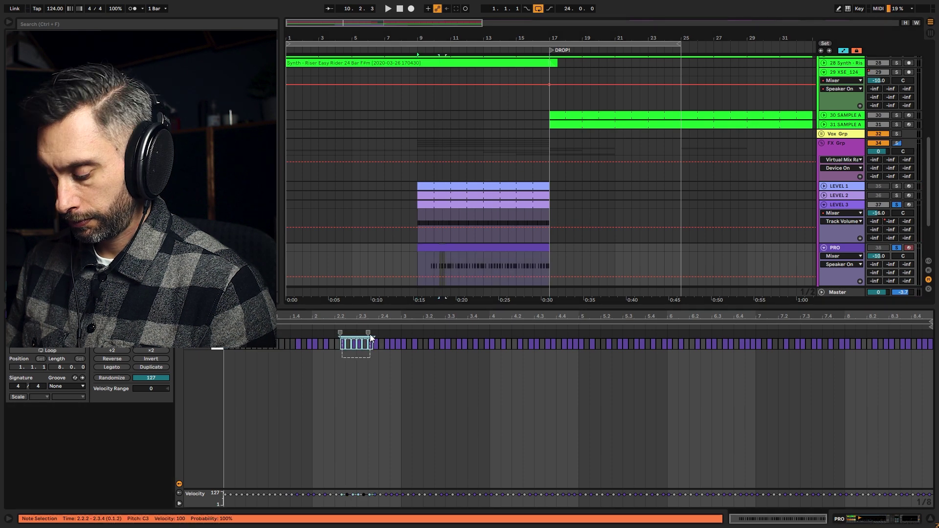
{"action": "key", "text": "space"}
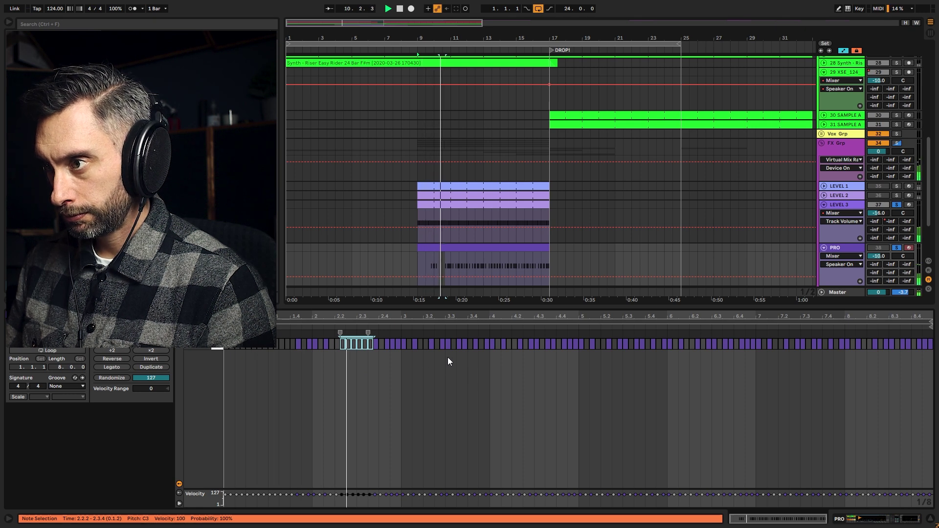
{"action": "left_click_drag", "start_coordinate": [366, 343], "coordinate": [395, 345]}
Step: Repeat the two-bar C3 pattern across the PRO clip to 9.1.1, activating the note at 3.1.1 before copying bars 3 and 4
{"action": "left_click_drag", "start_coordinate": [248, 350], "coordinate": [224, 344]}
{"action": "key", "text": "ctrl+d"}
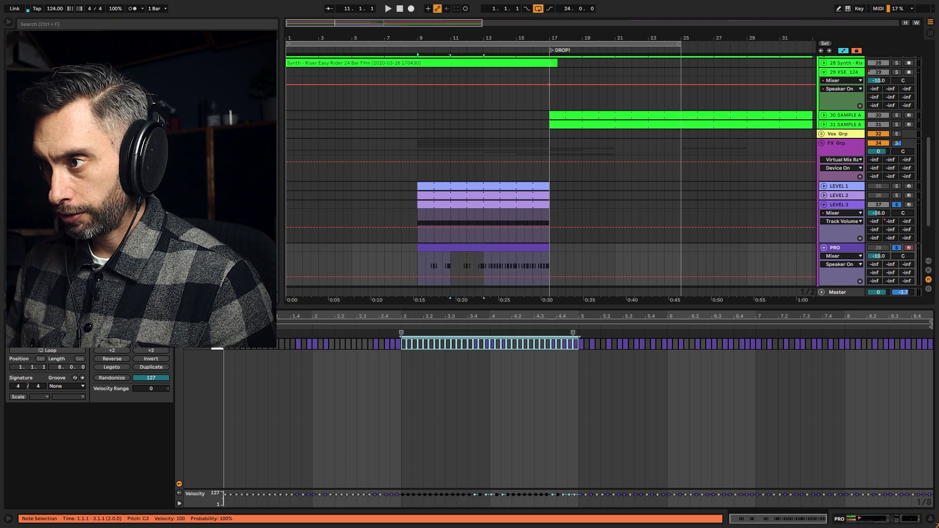
{"action": "left_click", "coordinate": [396, 354]}
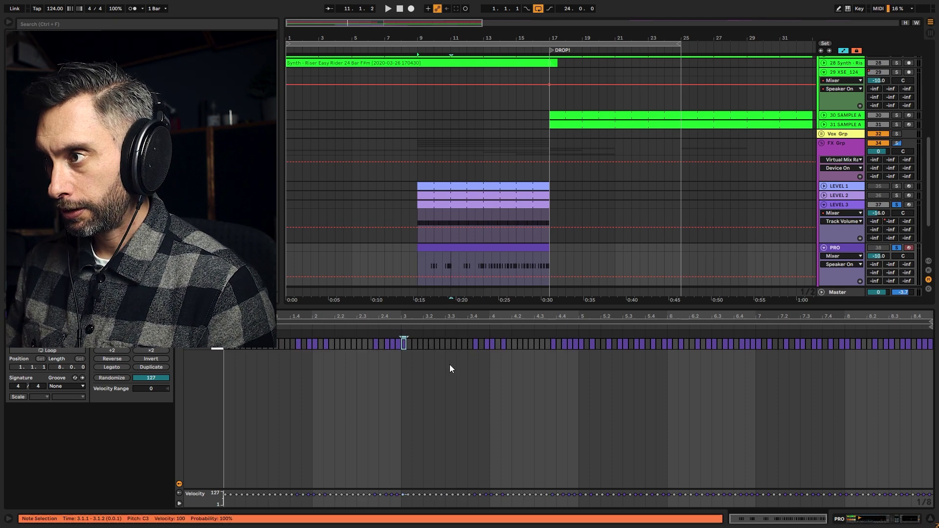
{"action": "left_click", "coordinate": [404, 344]}
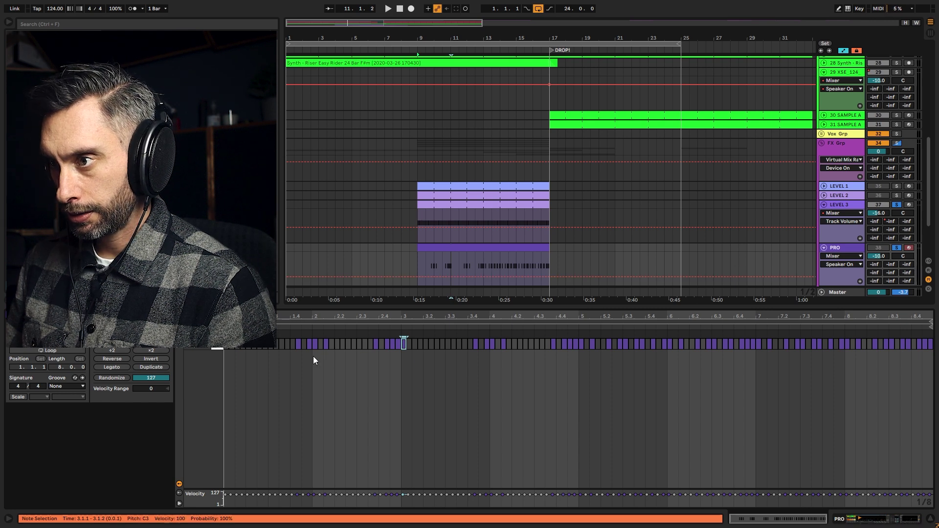
{"action": "left_click_drag", "start_coordinate": [577, 352], "coordinate": [415, 341]}
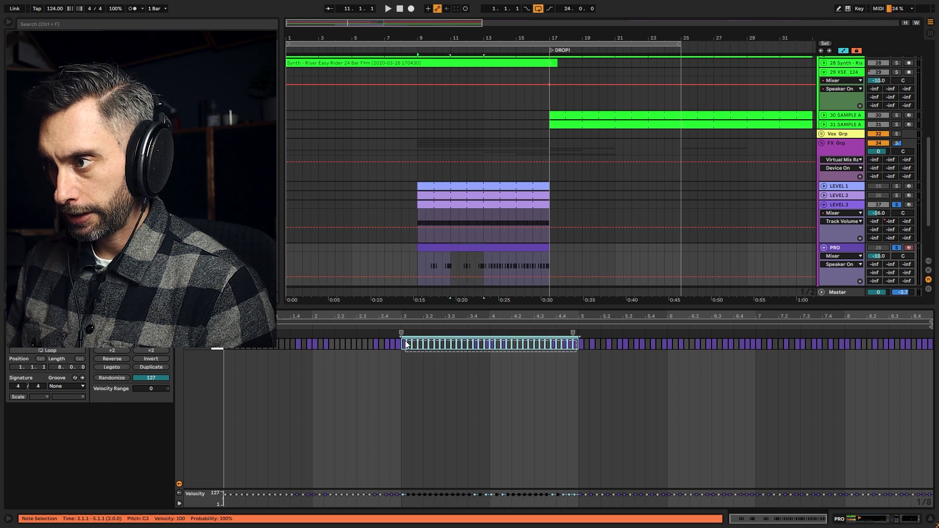
{"action": "key", "text": "ctrl+d"}
{"action": "key", "text": "ctrl+d"}
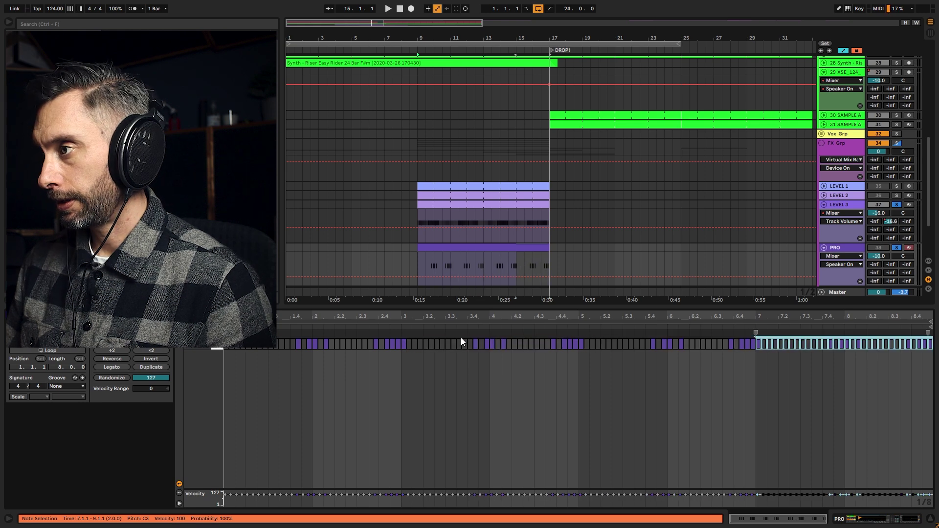
Step: Audition the repeated pattern and activate the C3 notes at 3.1.3, 5.1.3 and 7.1.3 in the PRO clip
{"action": "left_click", "coordinate": [447, 247]}
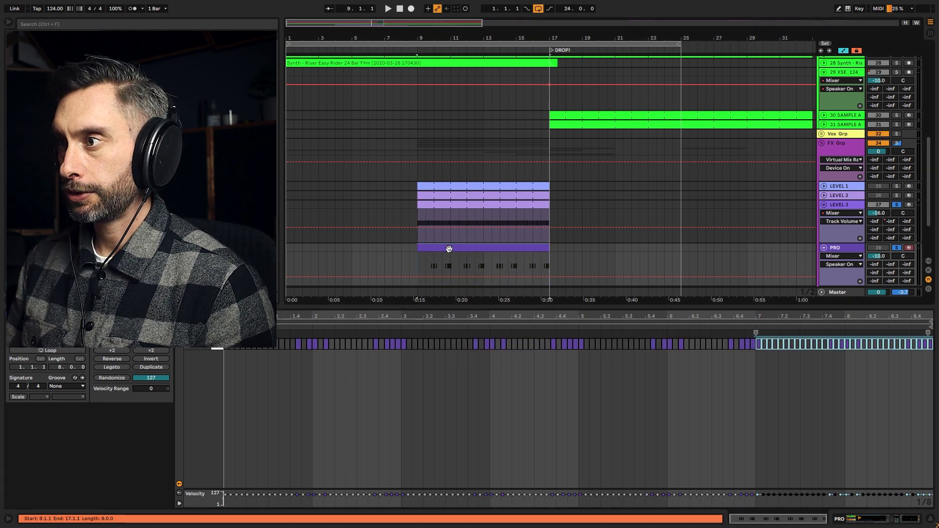
{"action": "left_click", "coordinate": [430, 265]}
{"action": "key", "text": "space"}
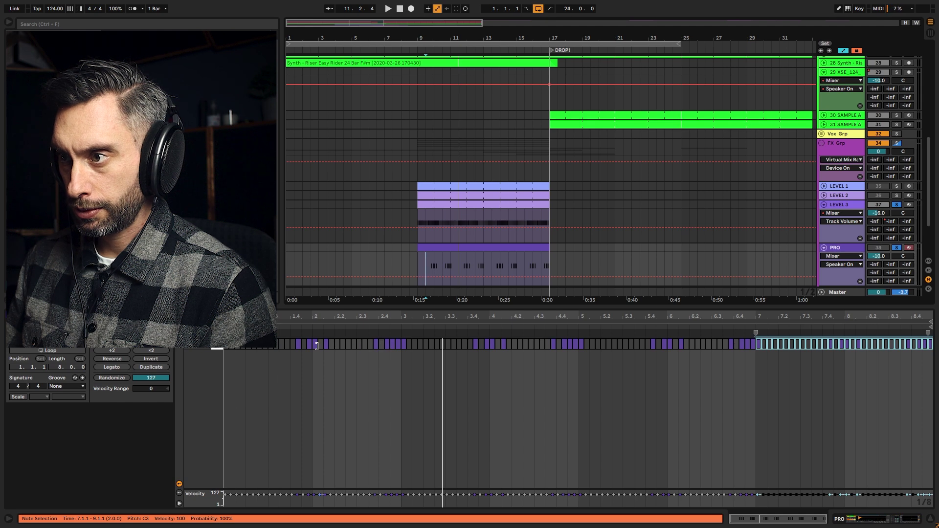
{"action": "key", "text": "space"}
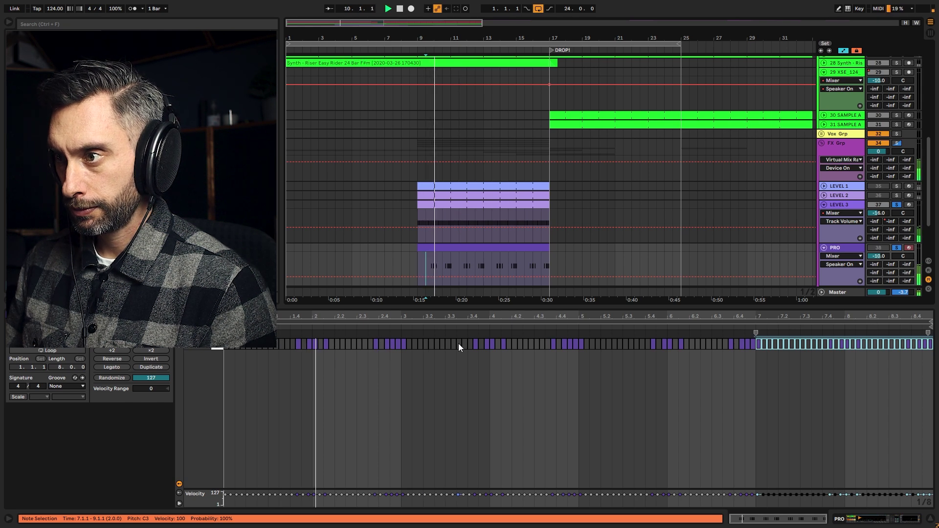
{"action": "left_click", "coordinate": [416, 348]}
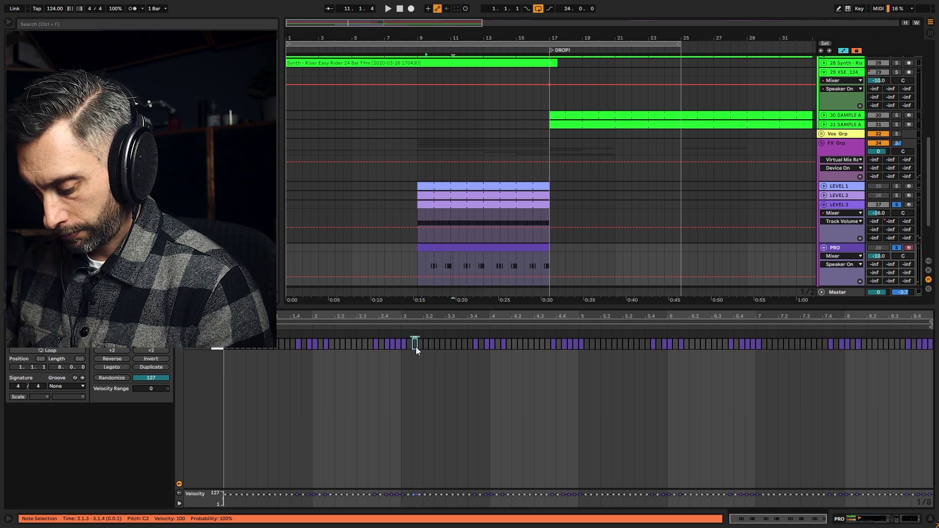
{"action": "key", "text": "space"}
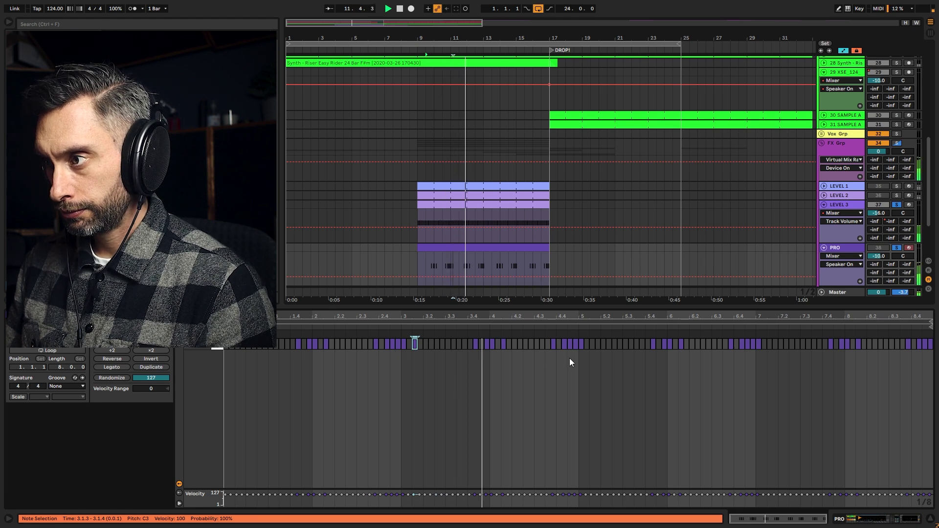
{"action": "double_click", "coordinate": [591, 345]}
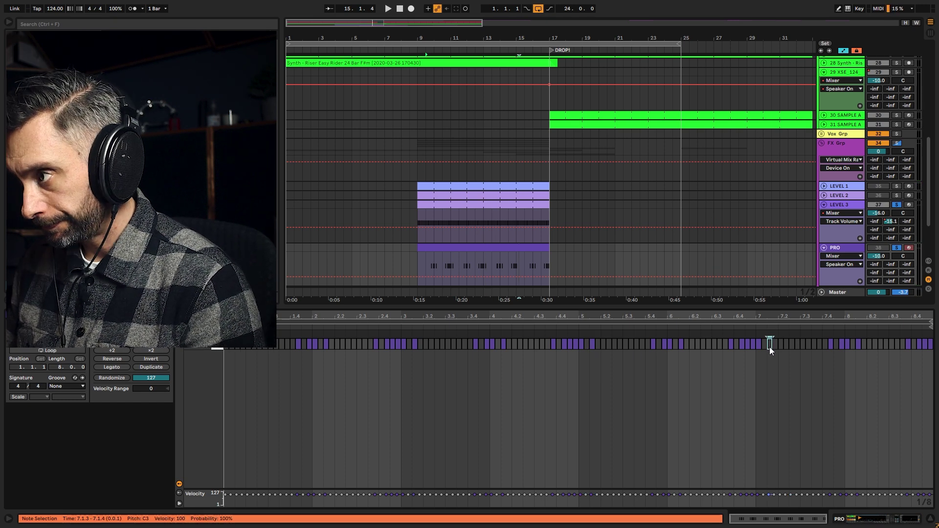
{"action": "key", "text": "space"}
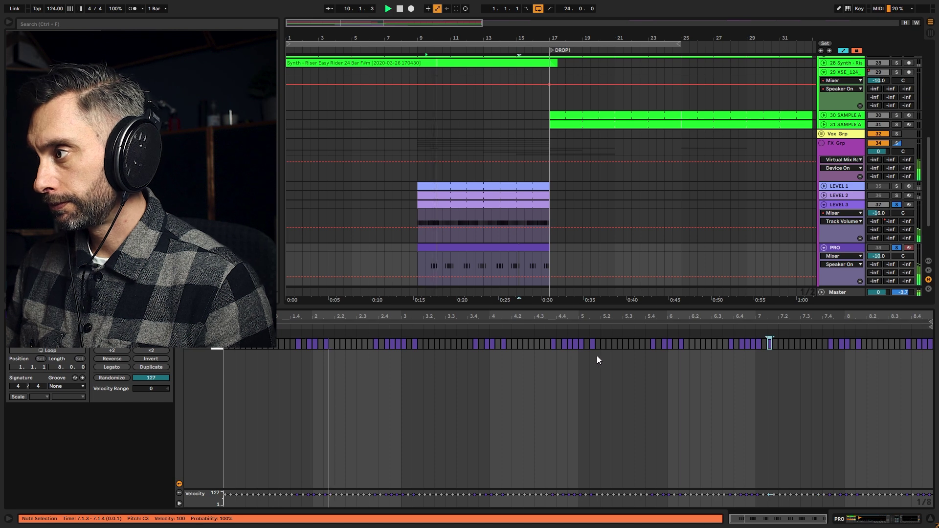
Step: Activate the C3 notes at 8.2.3, 8.2.4, 8.3.2 and 8.4.1 and audition the last bar before the drop
{"action": "left_click", "coordinate": [536, 257]}
{"action": "left_click_drag", "start_coordinate": [530, 256], "coordinate": [549, 244]}
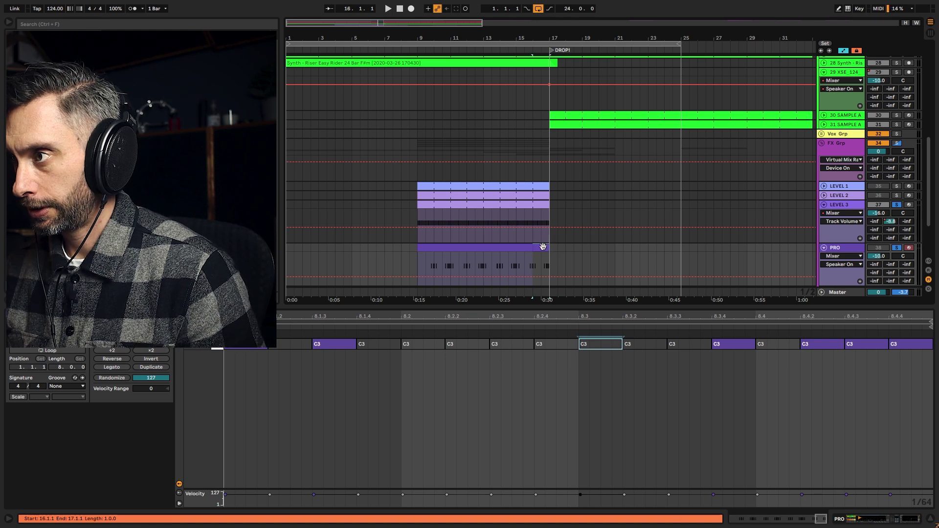
{"action": "key", "text": "space"}
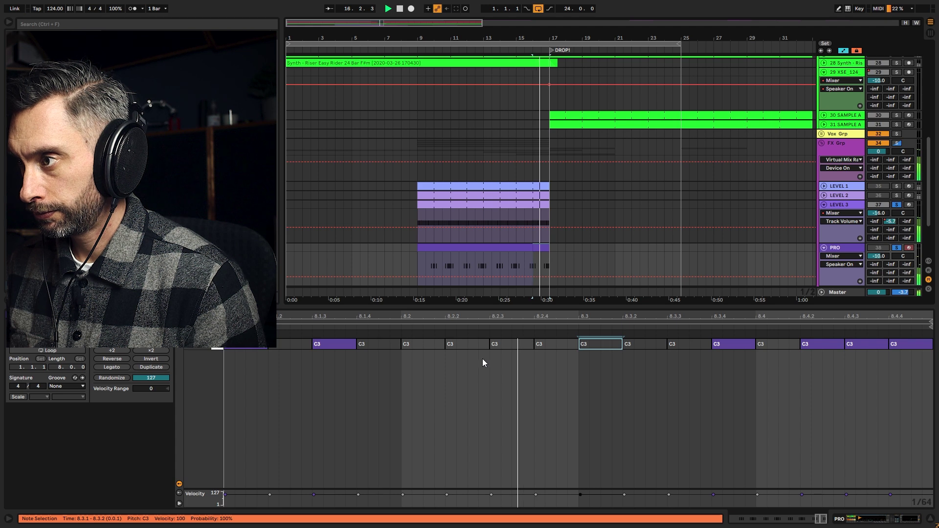
{"action": "left_click_drag", "start_coordinate": [504, 356], "coordinate": [577, 336]}
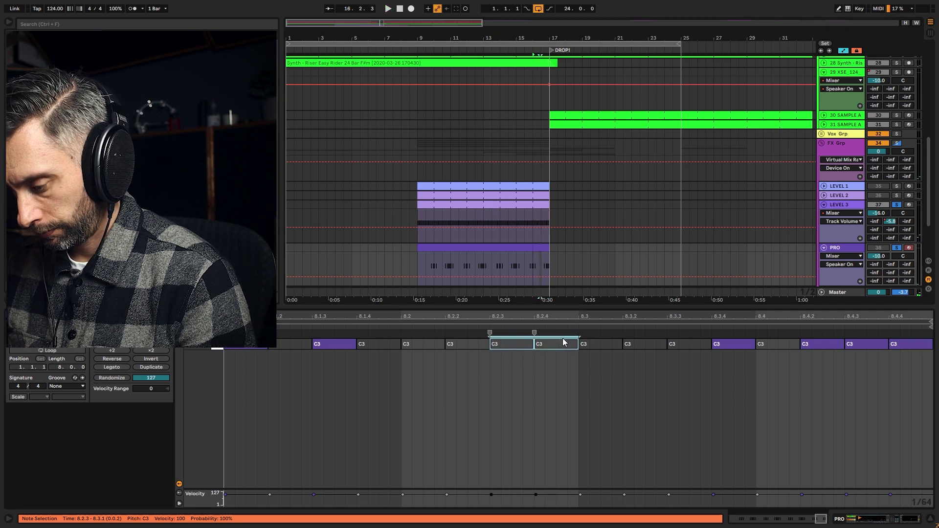
{"action": "left_click", "coordinate": [639, 344]}
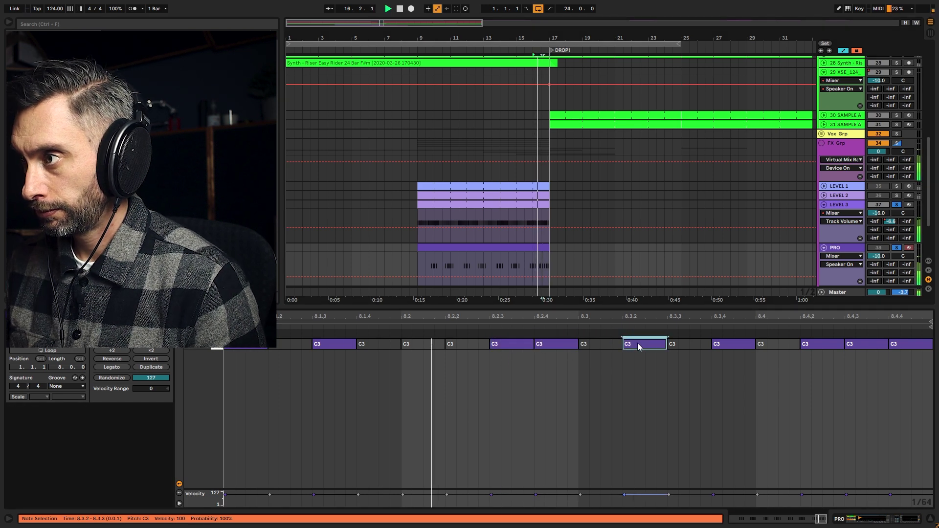
{"action": "left_click", "coordinate": [776, 343]}
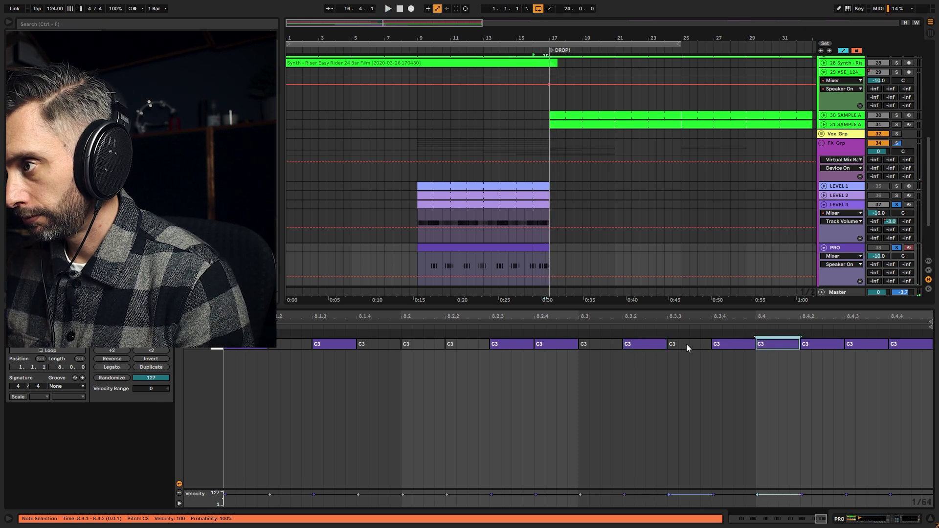
{"action": "key", "text": "space"}
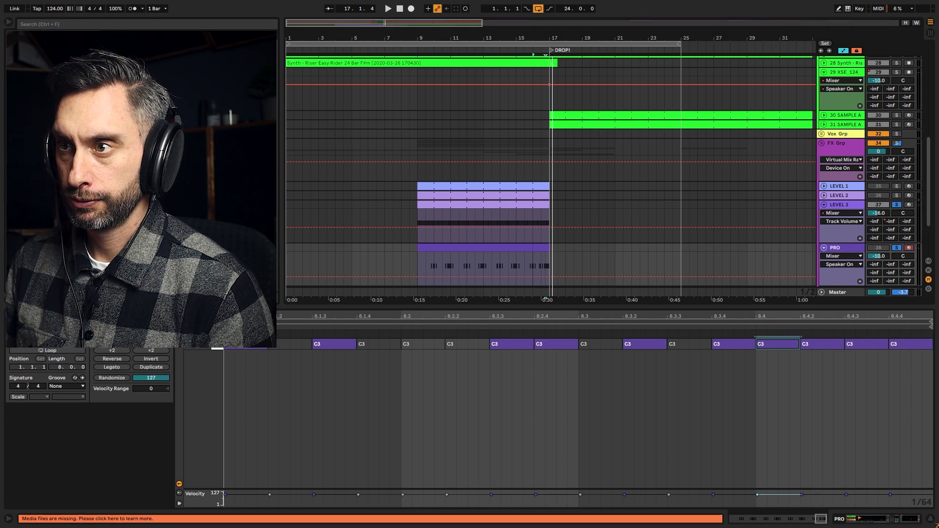
Step: Compare the PRO snare with its Overdrive bypassed and engaged during playback into the drop
{"action": "double_click", "coordinate": [853, 247]}
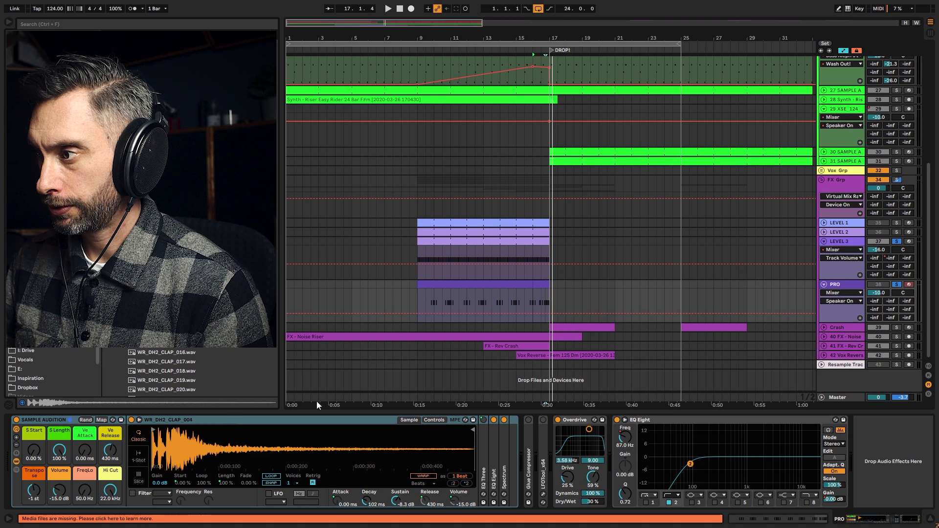
{"action": "left_click", "coordinate": [558, 420]}
{"action": "key", "text": "space"}
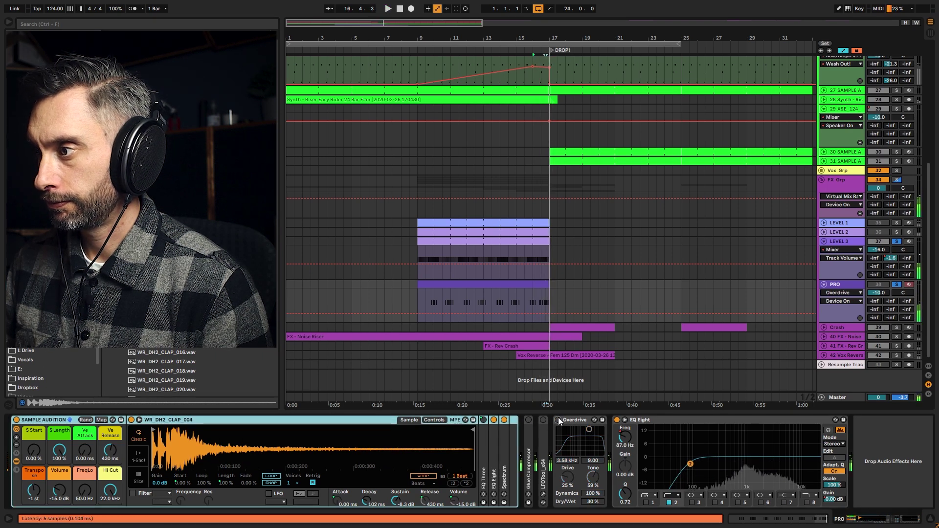
{"action": "left_click", "coordinate": [559, 420]}
{"action": "key", "text": "space"}
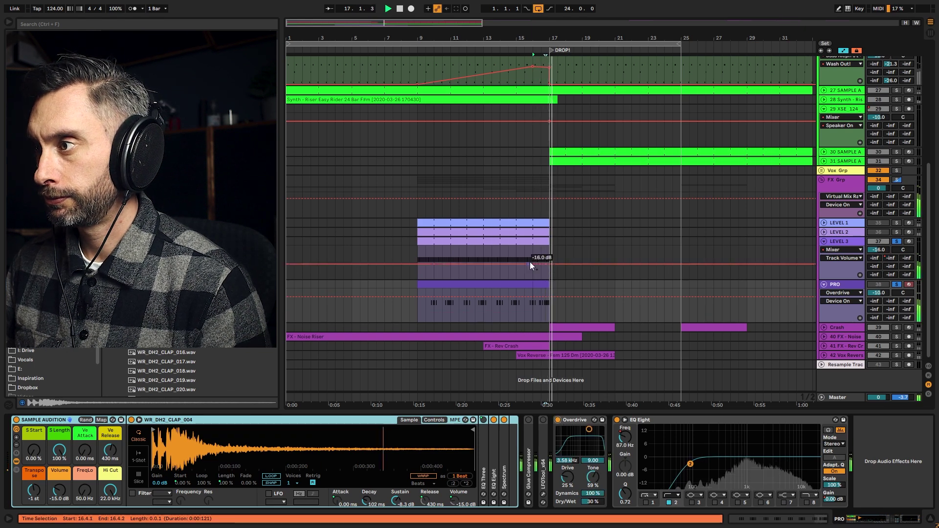
Step: Take LEVEL 3 and PRO out of solo and audition the layered snare roll in the full mix
{"action": "left_click", "coordinate": [434, 284]}
{"action": "key", "text": "space"}
{"action": "left_click", "coordinate": [896, 242]}
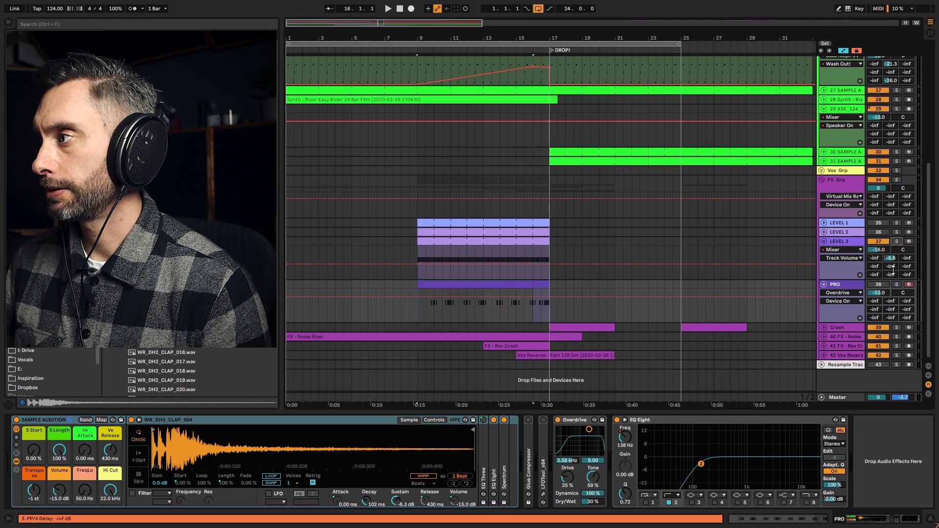
{"action": "key", "text": "space"}
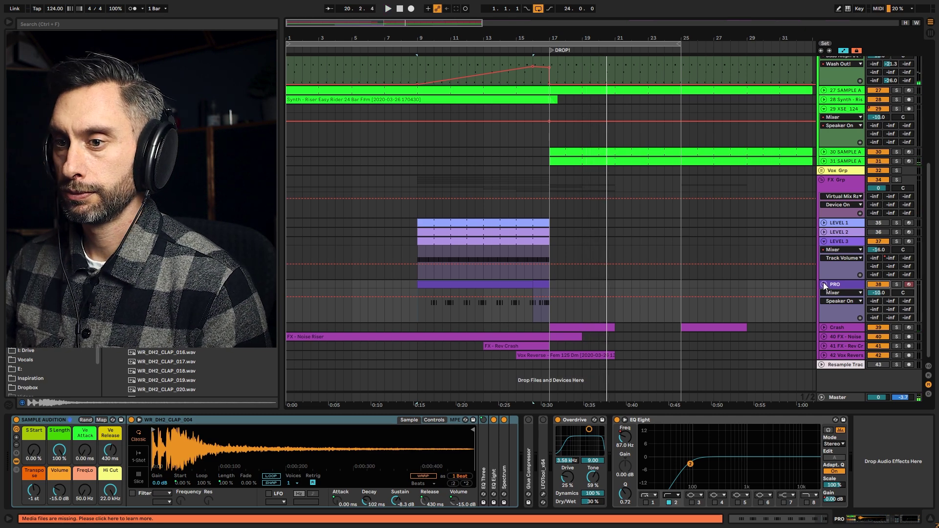
Step: Collapse the snare roll tracks and audition the build-up from bar 13 with LEVEL 3 and PRO muted
{"action": "left_click", "coordinate": [573, 288]}
{"action": "key", "text": "space"}
{"action": "key", "text": "alt+u"}
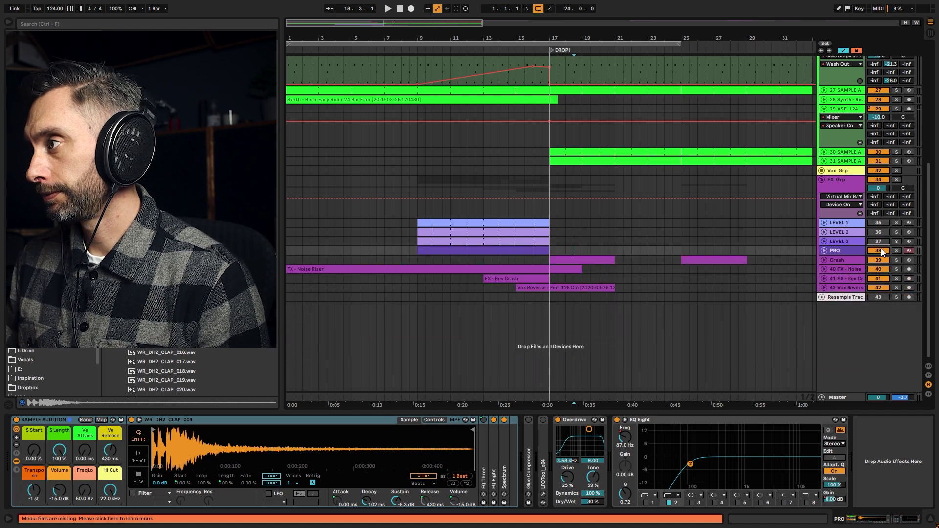
{"action": "left_click", "coordinate": [482, 214]}
{"action": "key", "text": "space"}
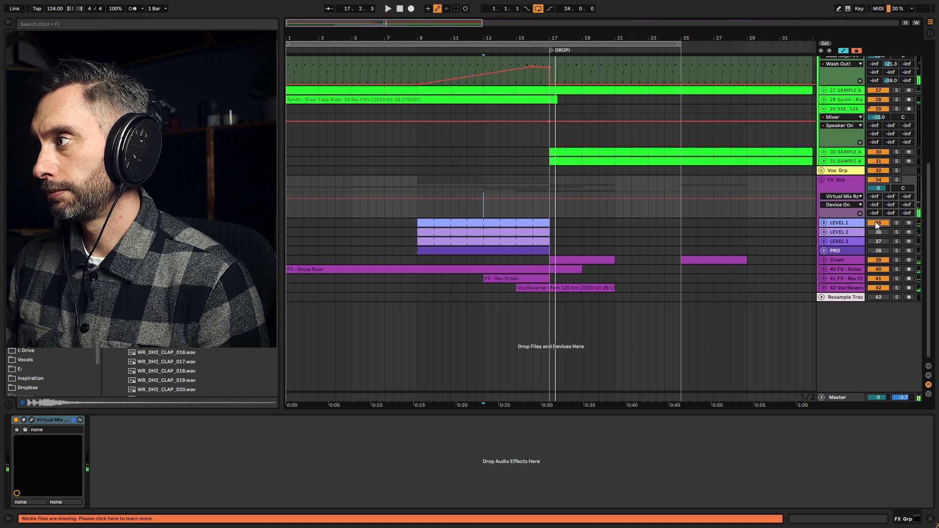
Step: Unmute LEVEL 3 and PRO and audition the layered roll through the drop
{"action": "left_click", "coordinate": [853, 242]}
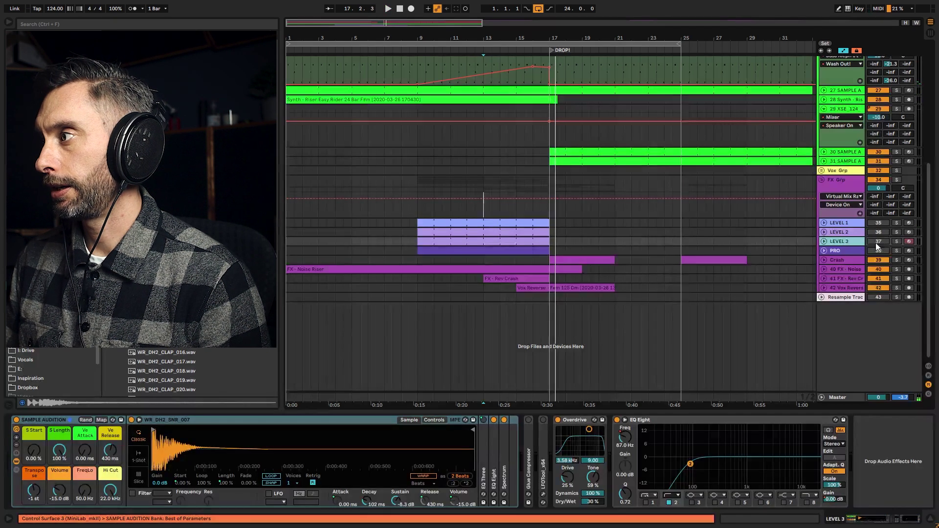
{"action": "key", "text": "space"}
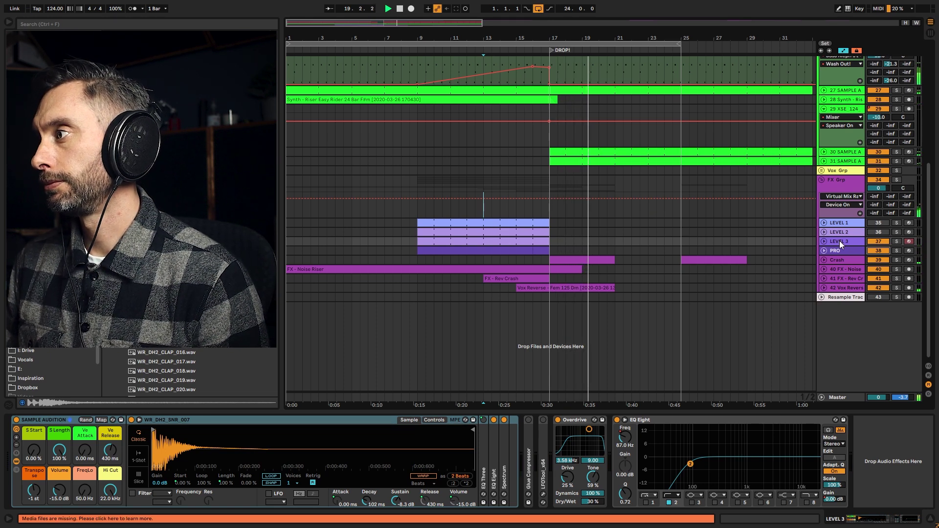
{"action": "left_click", "coordinate": [615, 236]}
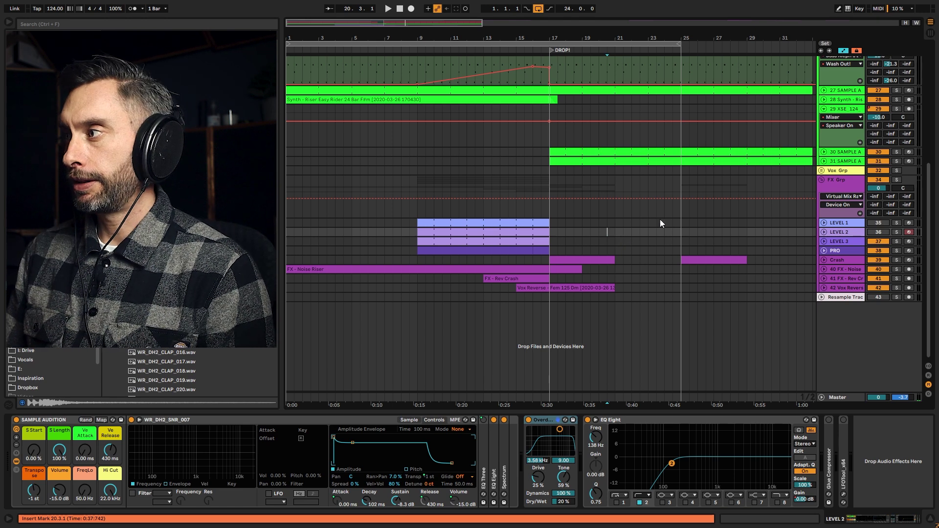
Step: Solo and expand the LEVEL 1 track and audition its roll from bar 15
{"action": "left_click", "coordinate": [897, 223]}
{"action": "left_click", "coordinate": [823, 223]}
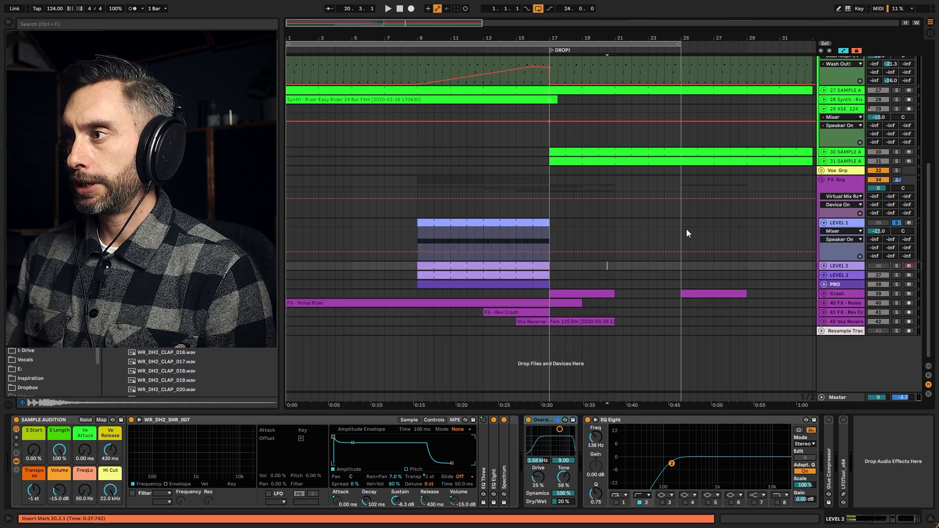
{"action": "left_click", "coordinate": [513, 237]}
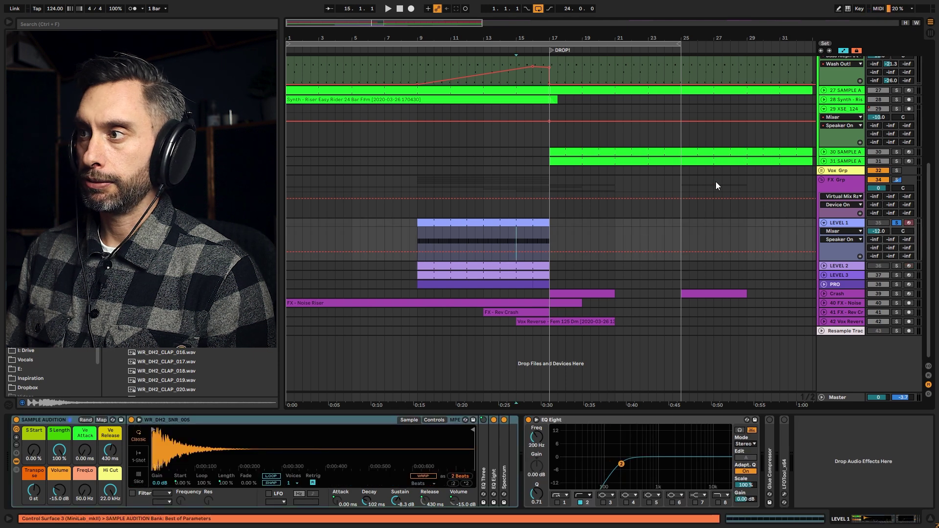
{"action": "key", "text": "space"}
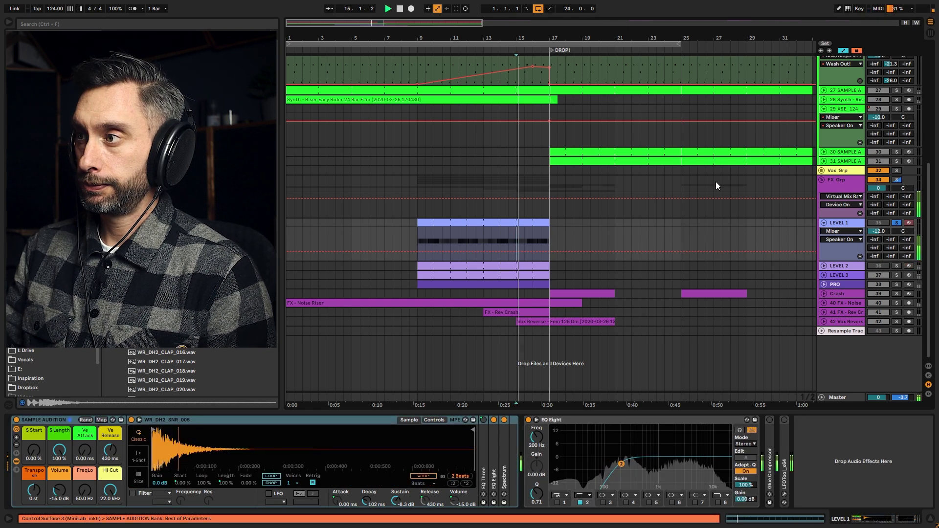